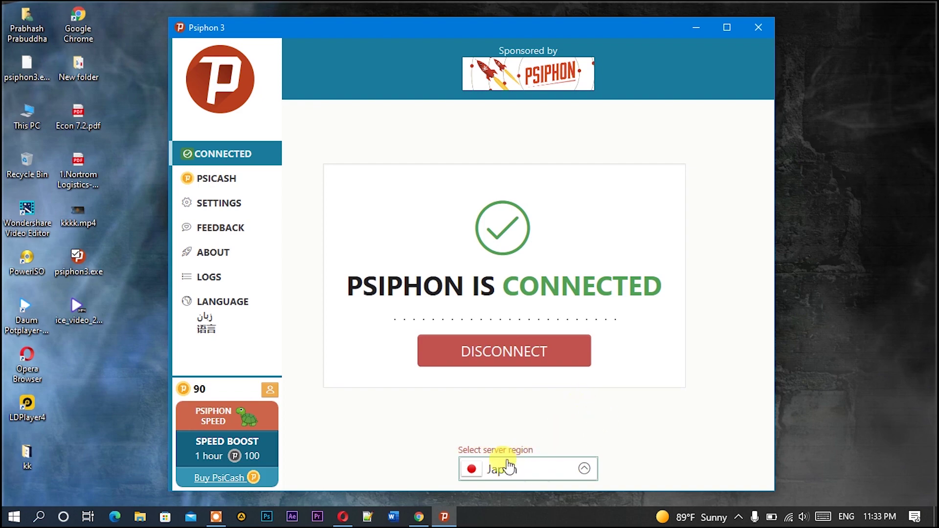
Switch to the Opera browser, open Facebook in a new tab and look through the news feed.
left_click(343, 516)
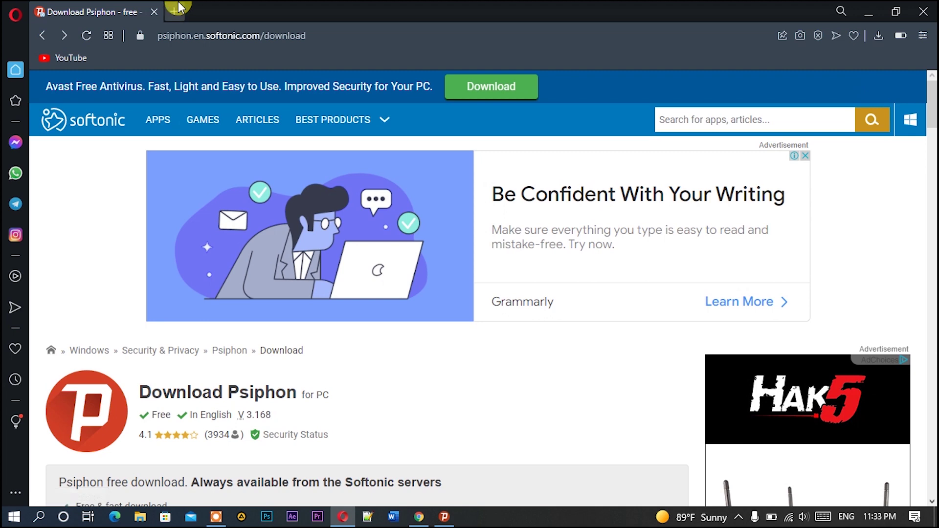
left_click(173, 11)
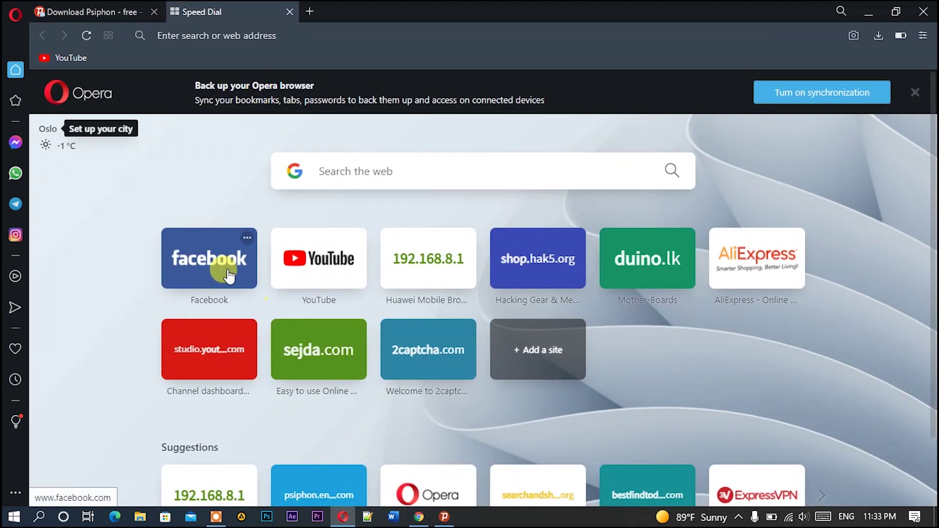
left_click(227, 269)
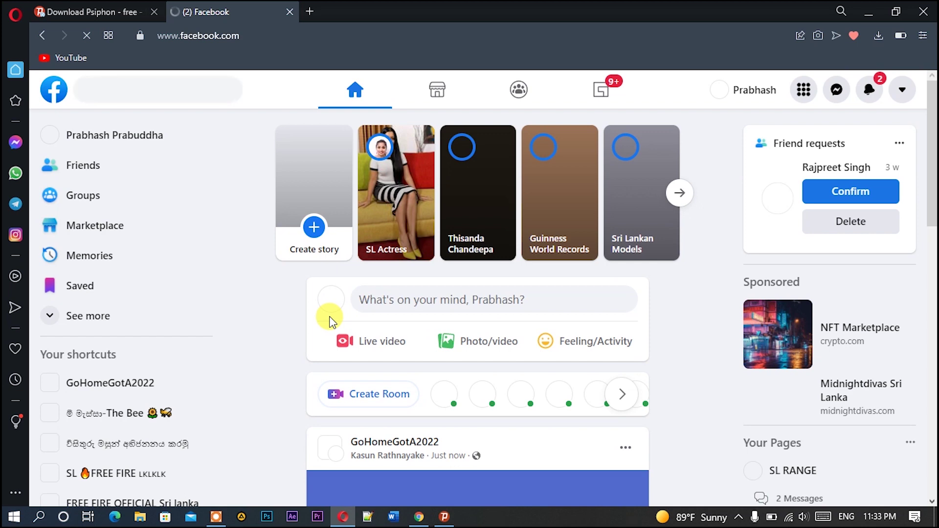
scroll(414, 342, "down", 5)
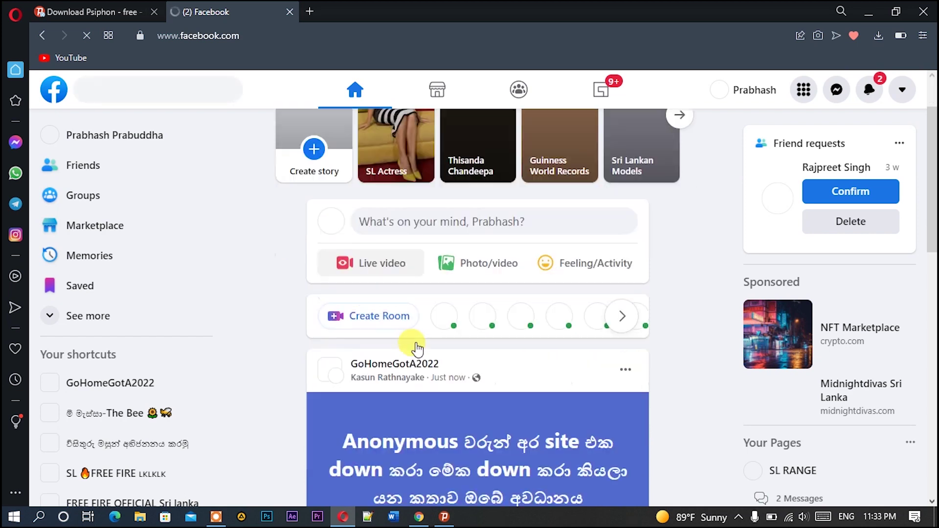
scroll(413, 342, "up", 4)
scroll(417, 348, "down", 1)
scroll(417, 348, "down", 10)
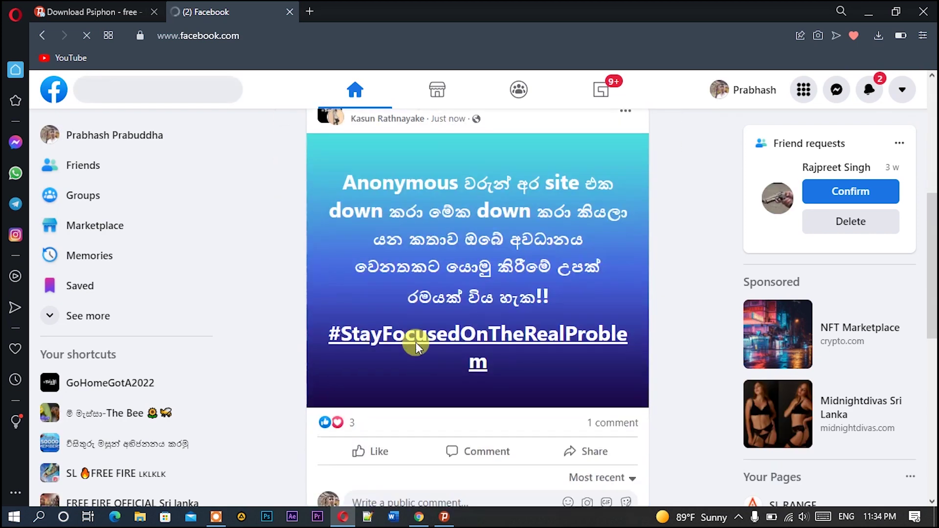
scroll(418, 339, "up", 12)
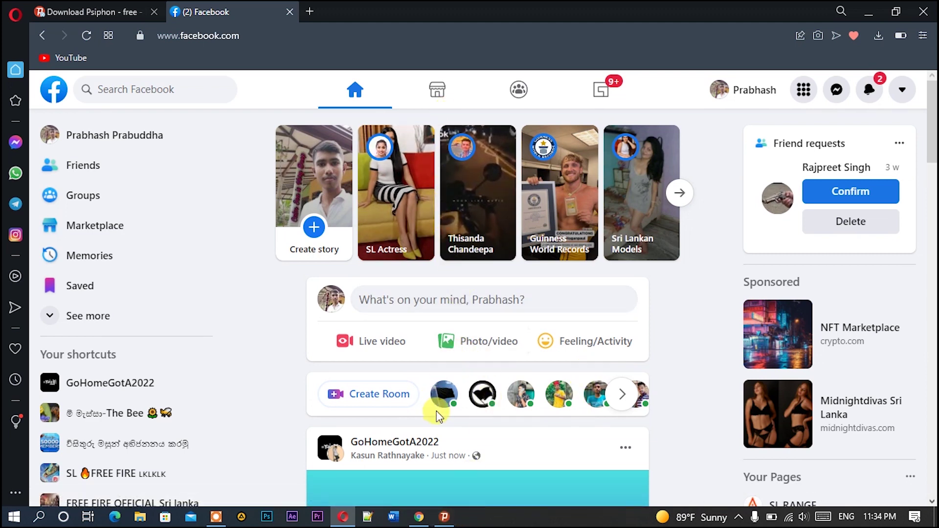
scroll(461, 467, "down", 10)
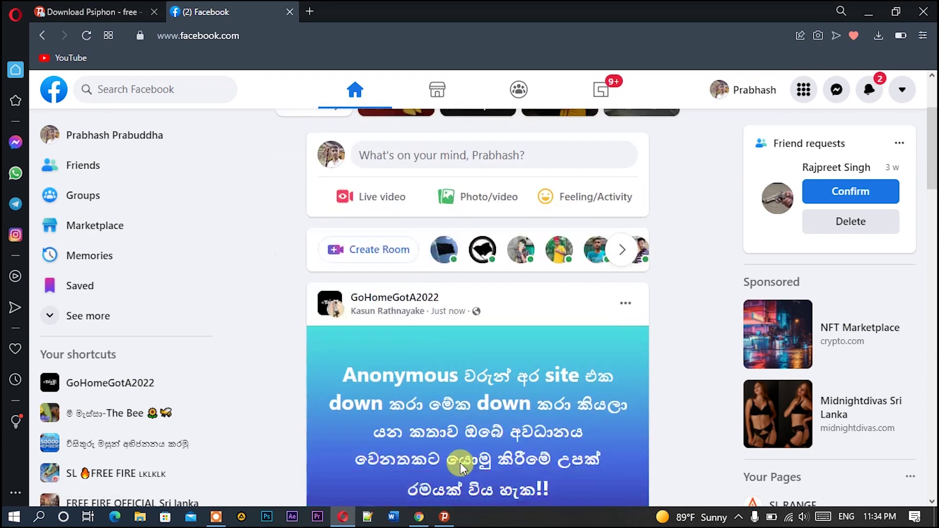
scroll(461, 467, "up", 10)
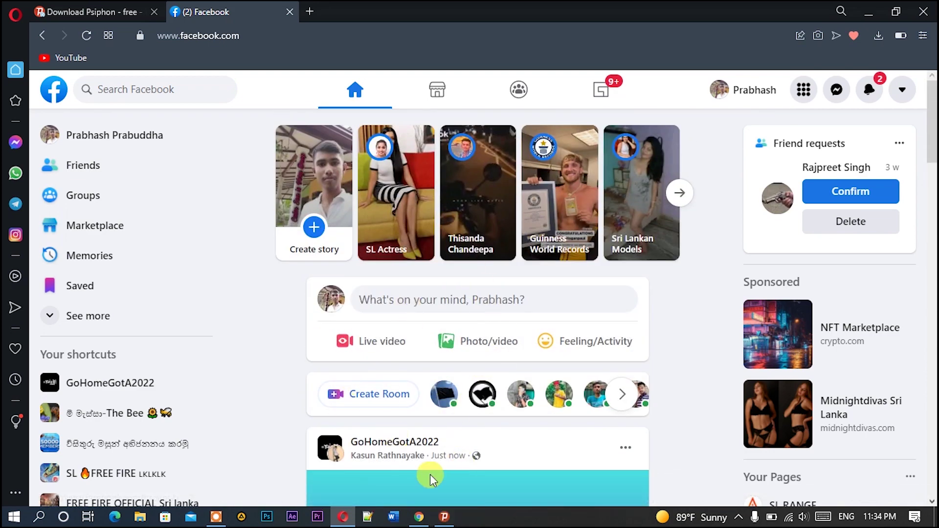
Disconnect the VPN in Psiphon 3 and reload the Facebook page in Opera to check access without it.
left_click(444, 517)
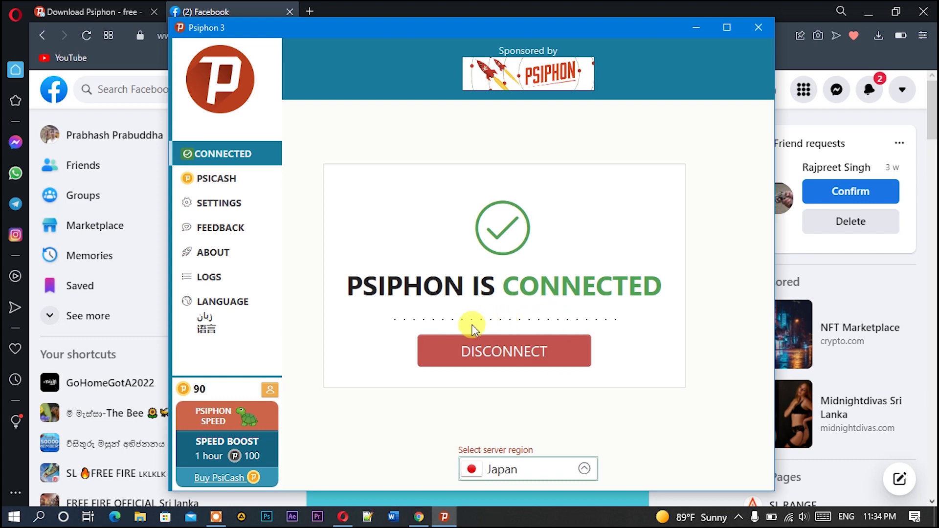
left_click(481, 353)
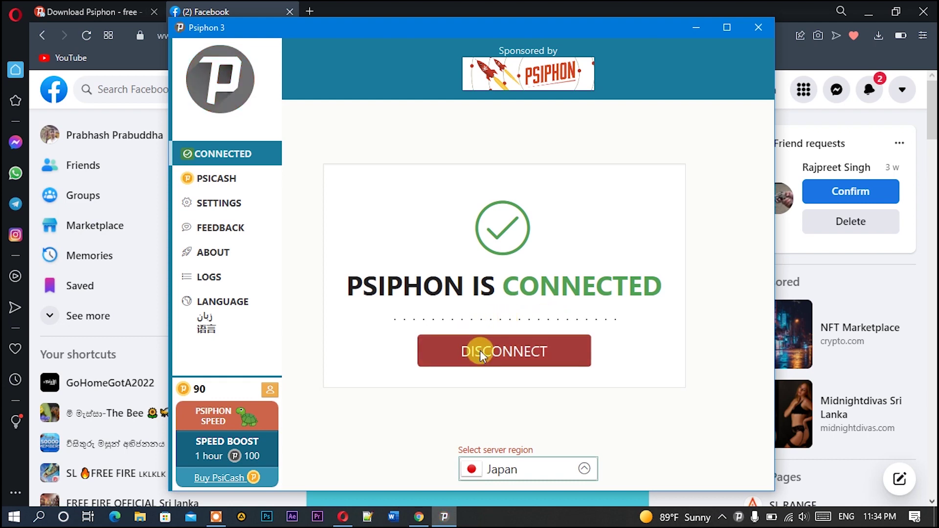
left_click(421, 7)
left_click(87, 36)
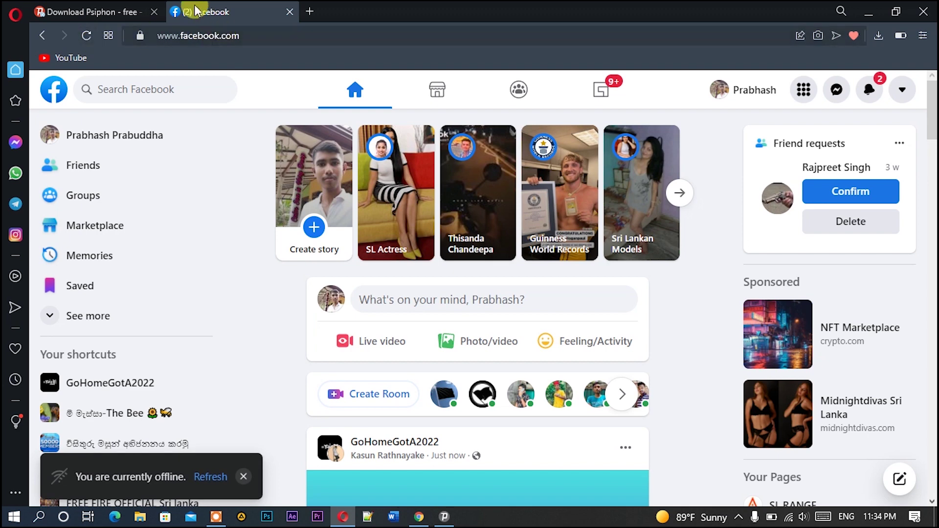
left_click(87, 37)
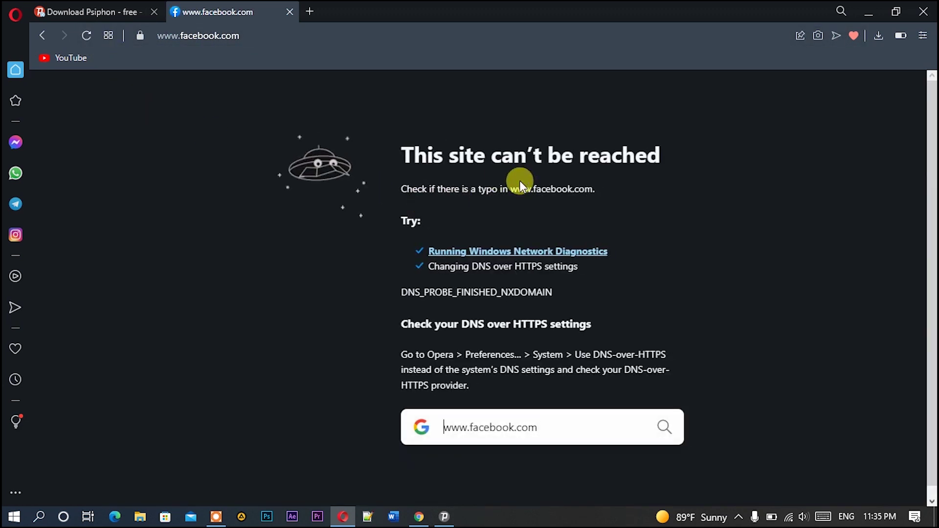
left_click_drag(399, 148, 681, 152)
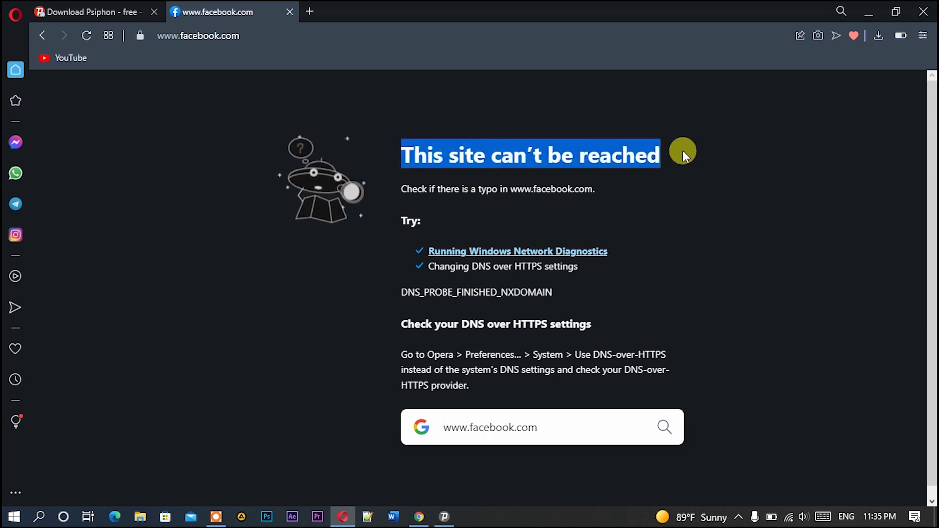
left_click(682, 150)
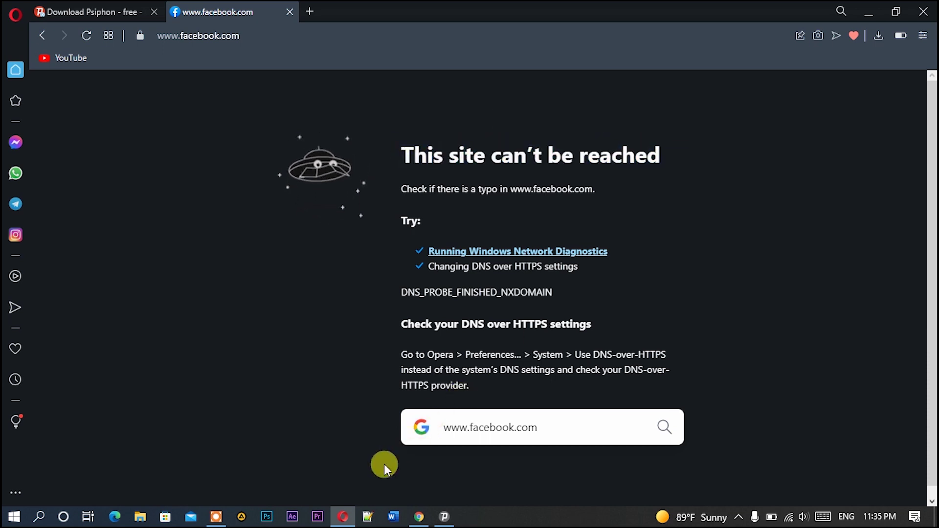
Bring up Psiphon 3 and close the program.
left_click(444, 517)
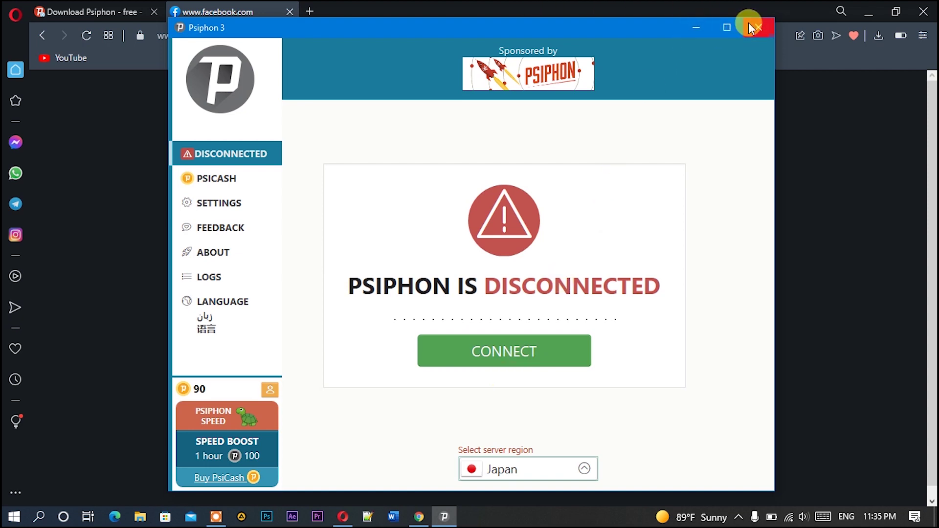
left_click(748, 24)
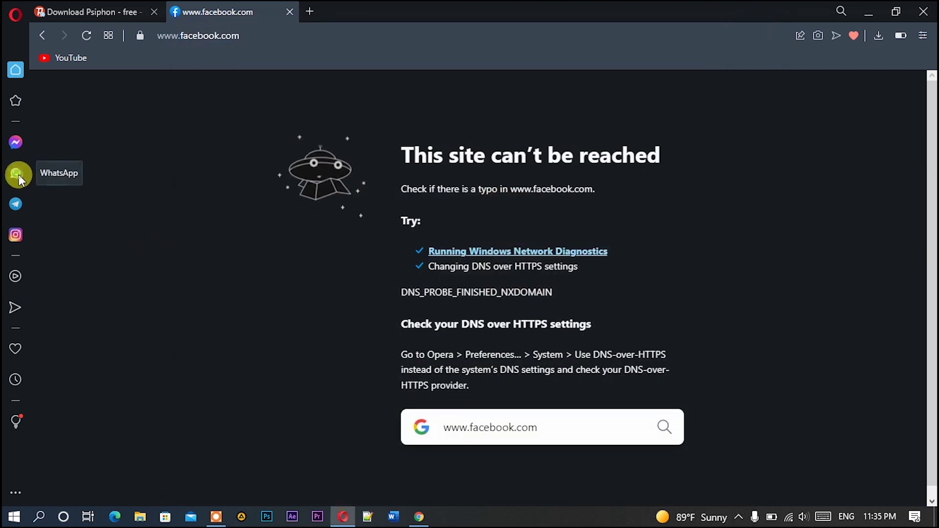
Try to load WhatsApp in Opera's built-in messenger and close it again.
left_click(17, 176)
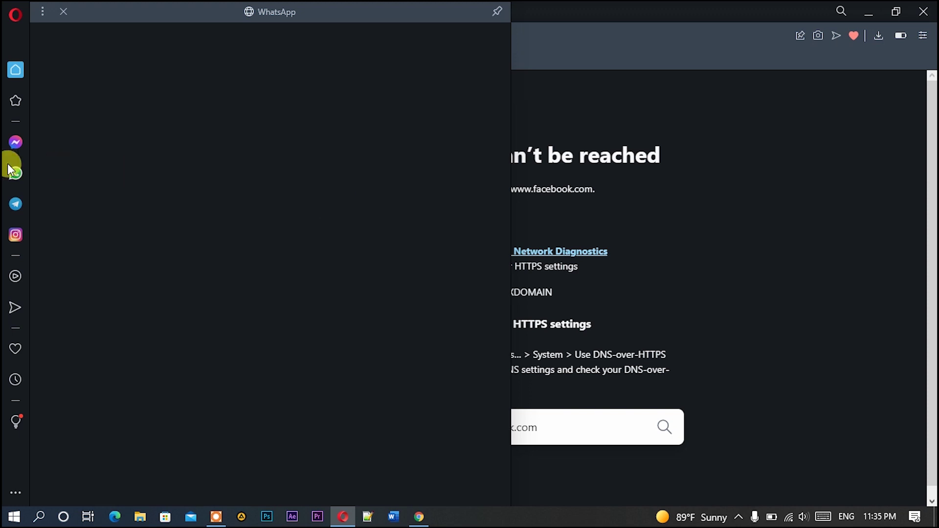
left_click(63, 11)
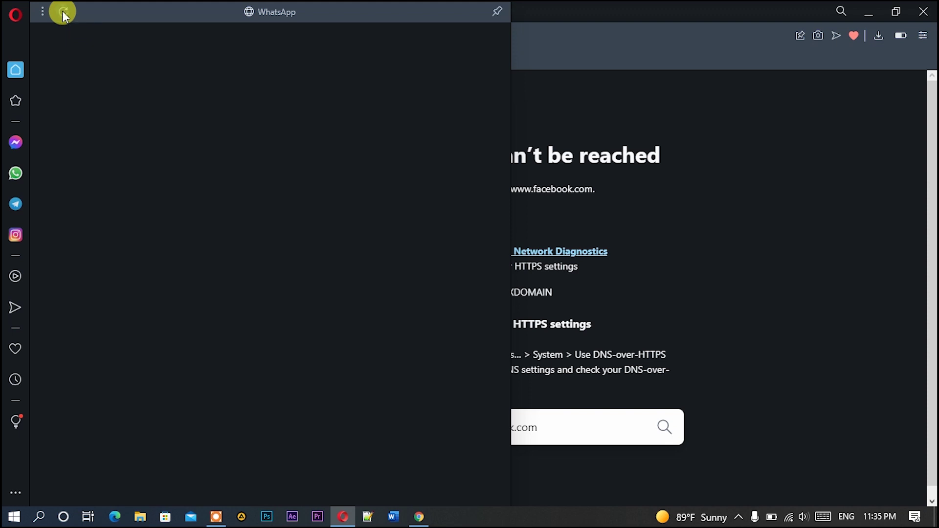
left_click(522, 7)
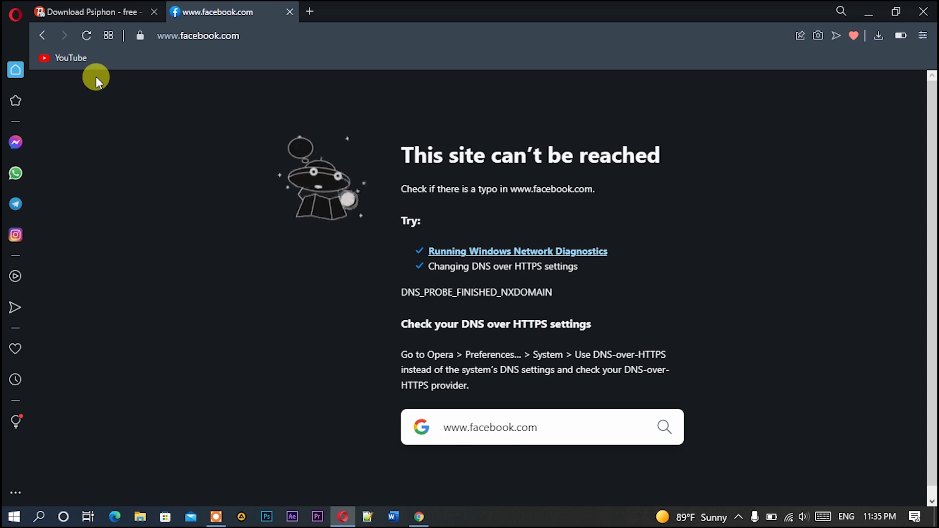
Look over the Softonic download page for Psiphon in its open tab.
left_click(120, 7)
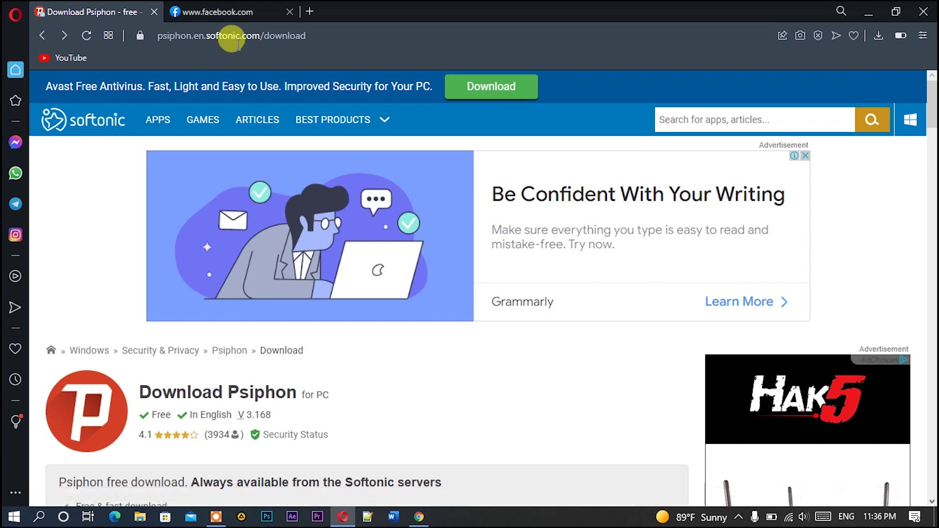
scroll(306, 289, "down", 8)
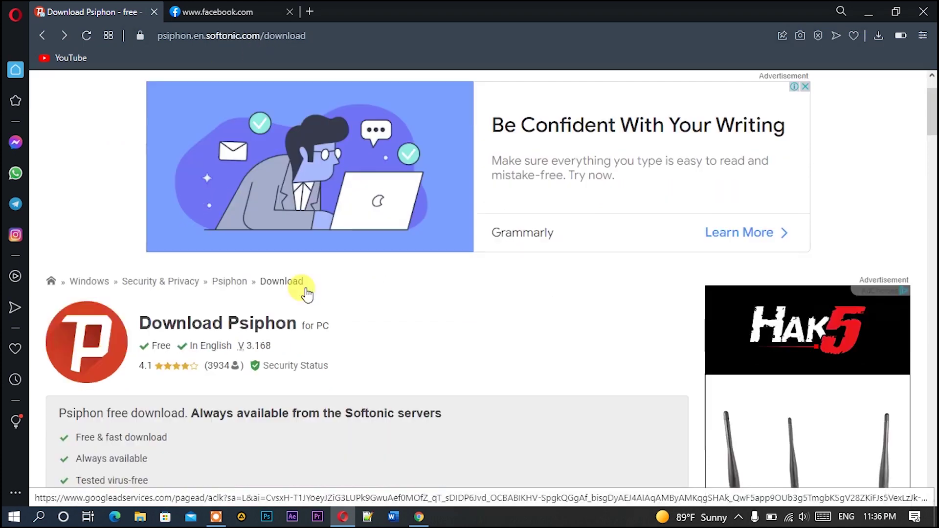
scroll(305, 290, "up", 8)
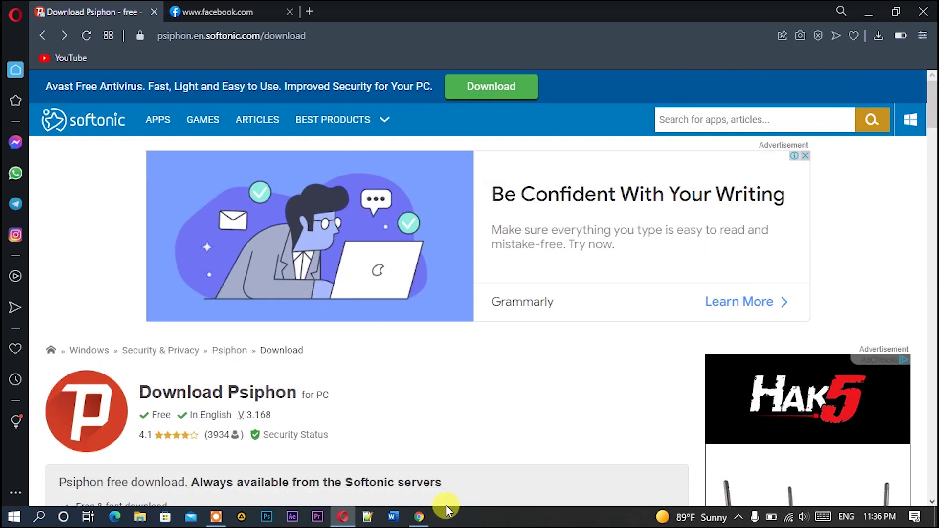
Switch to Google Chrome, close the old Extensions tab and show the installed extensions in a new tab.
left_click(419, 517)
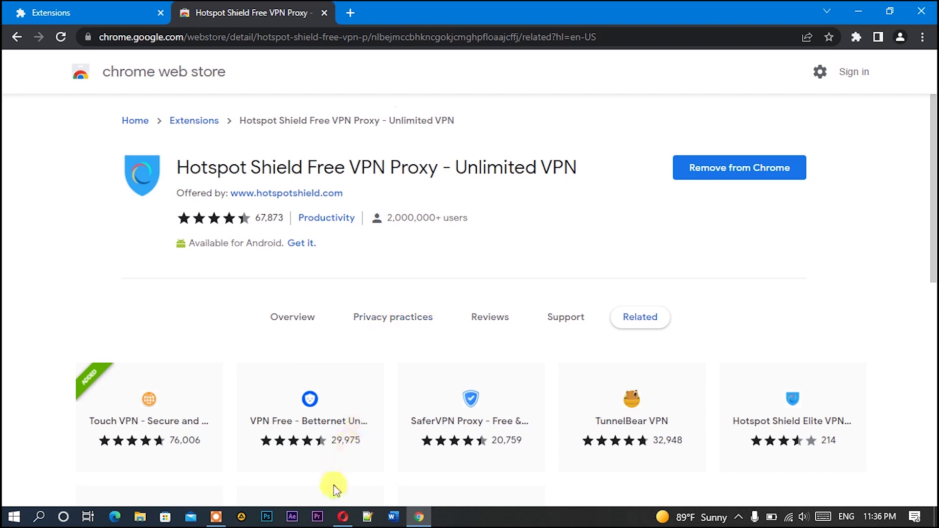
left_click(345, 517)
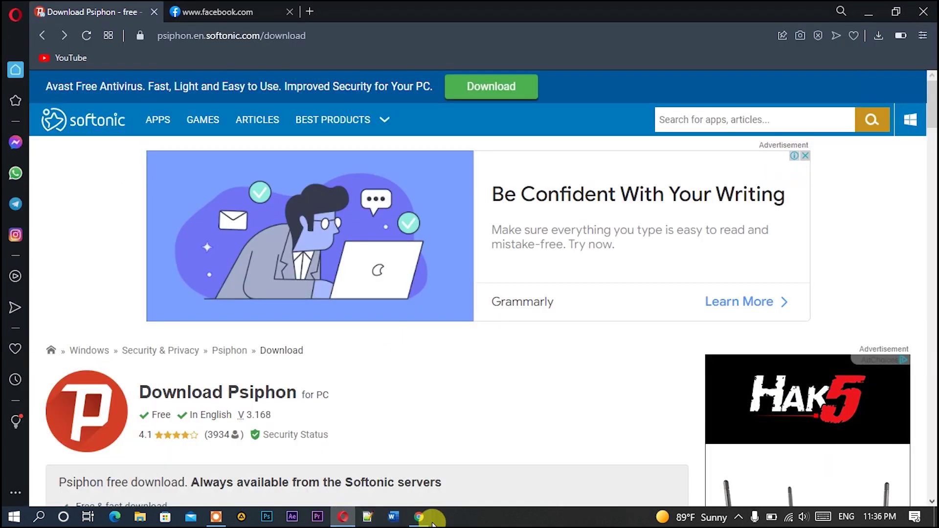
left_click(419, 517)
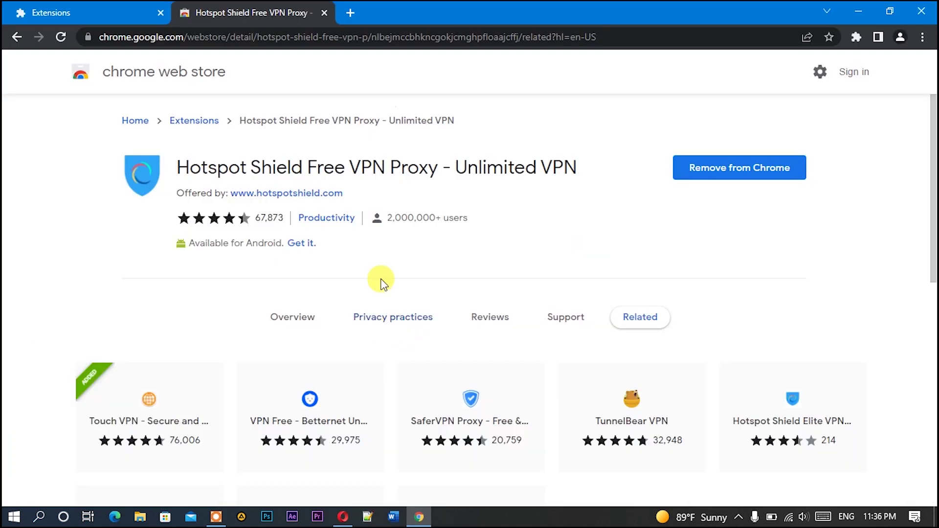
left_click(352, 14)
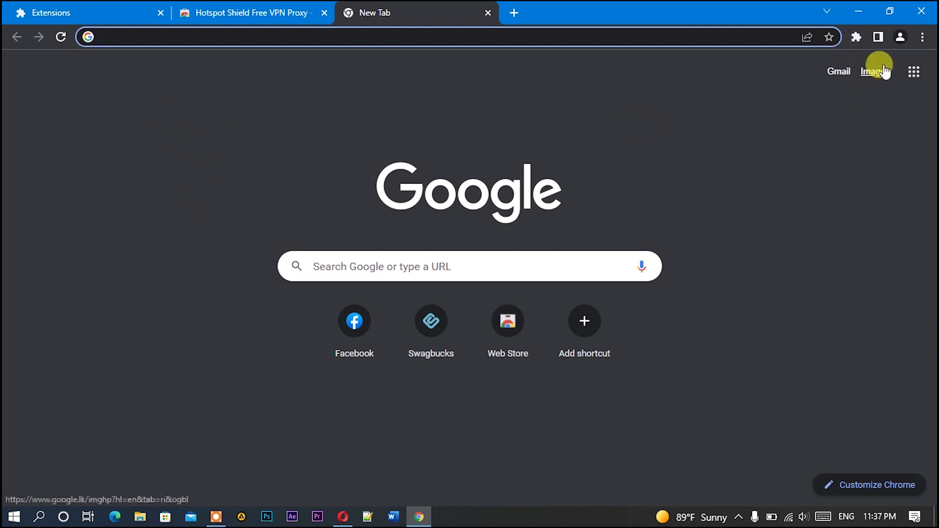
left_click(161, 13)
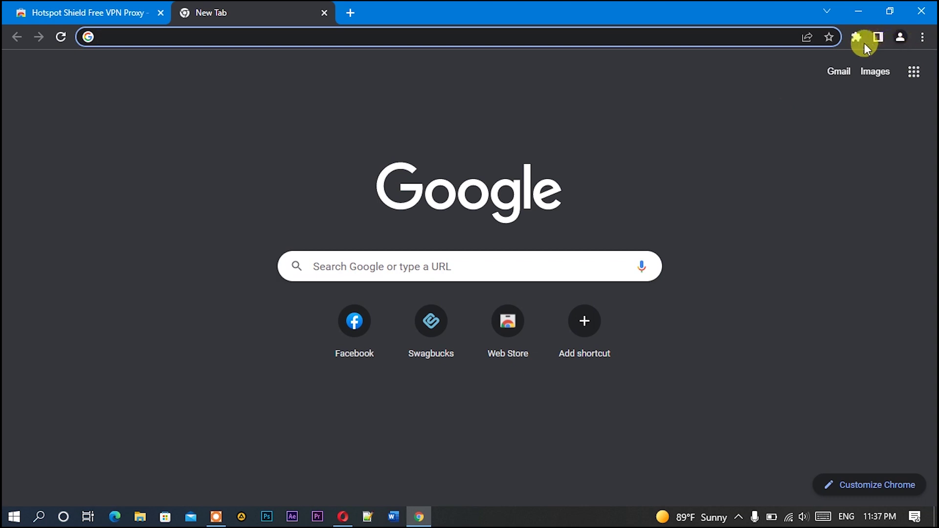
left_click(920, 34)
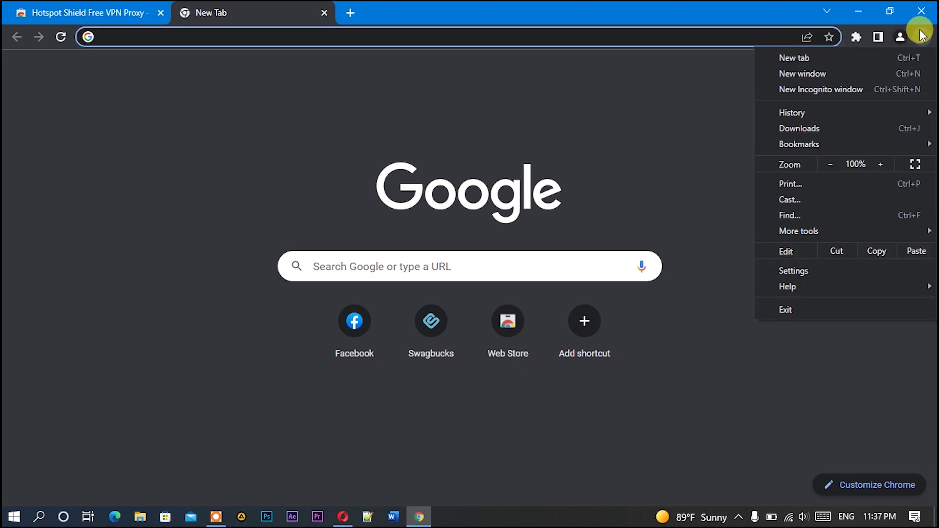
mouse_move(825, 231)
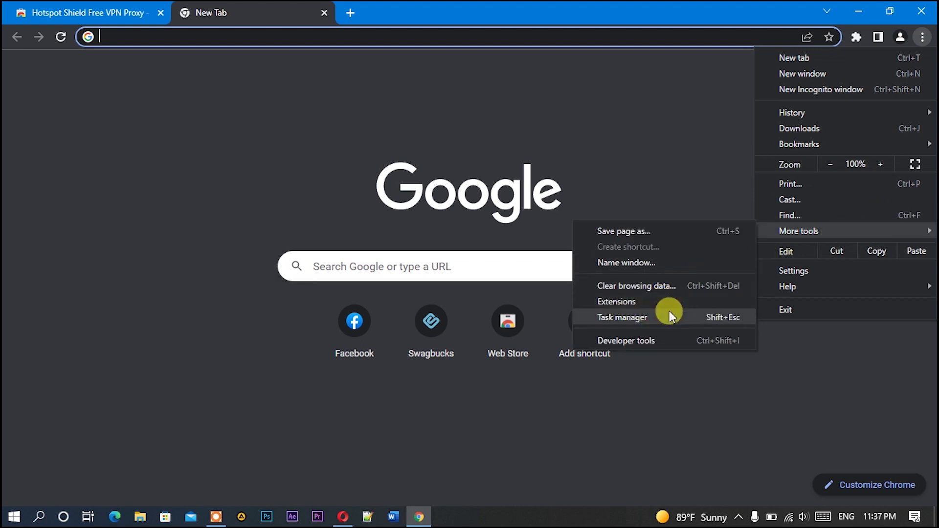
left_click(637, 301)
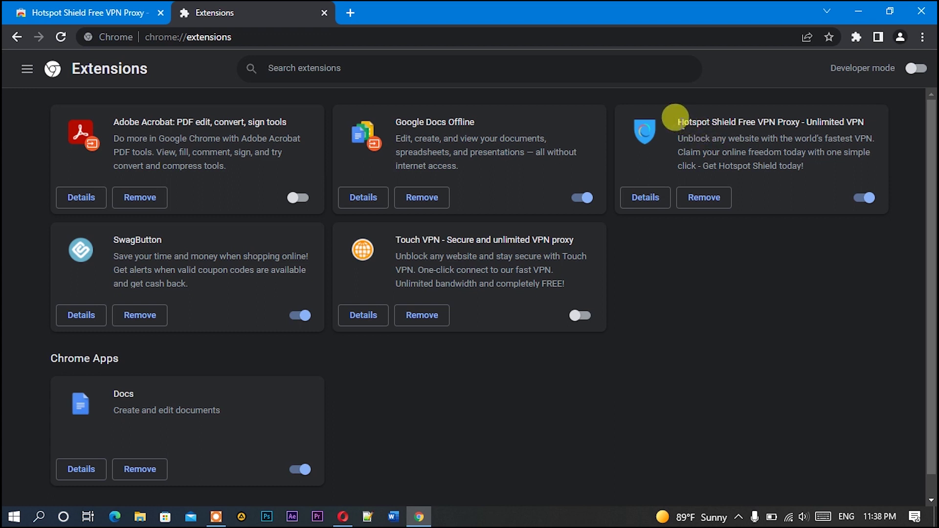
left_click_drag(677, 122, 734, 123)
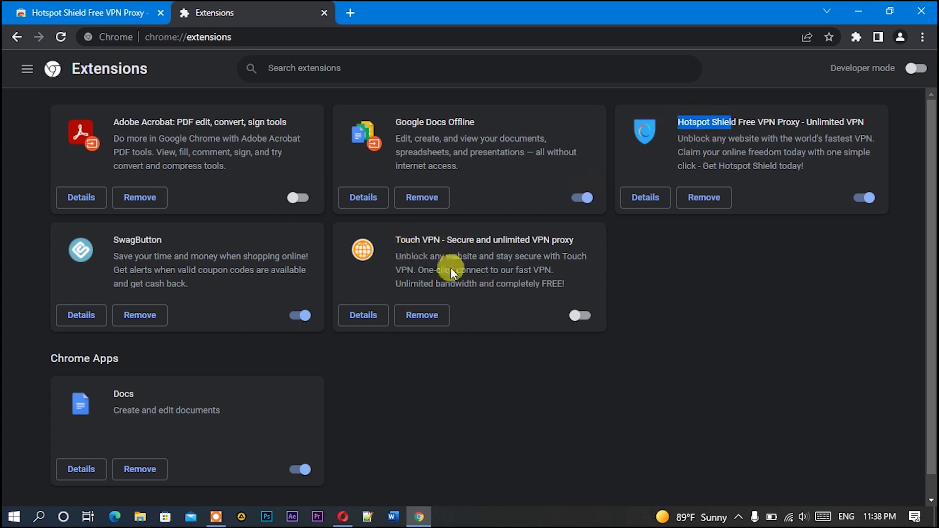
left_click(578, 389)
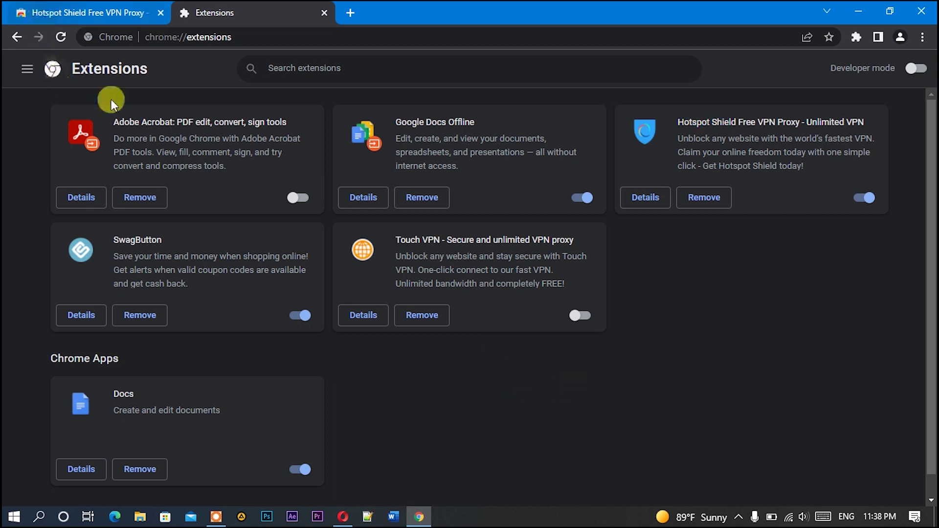
Open the Chrome Web Store from the extensions page and search it for "vpn".
left_click(30, 71)
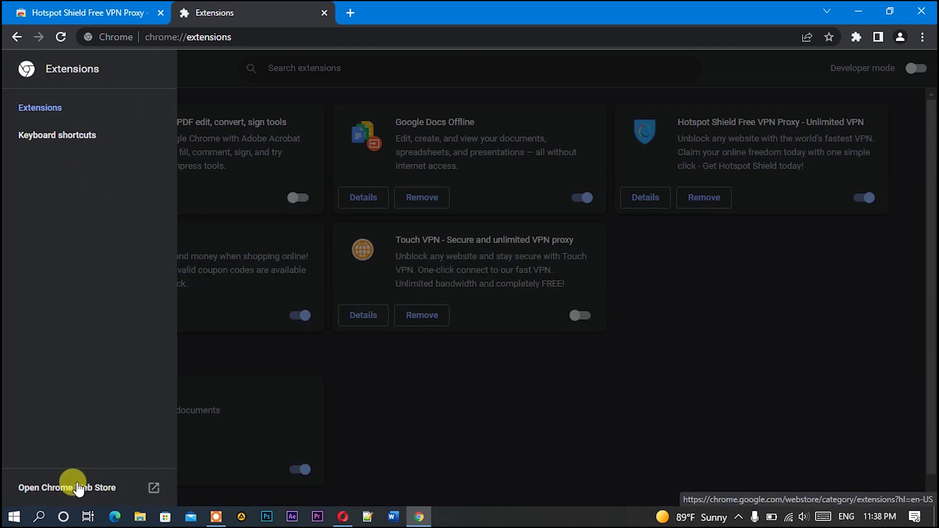
left_click(105, 489)
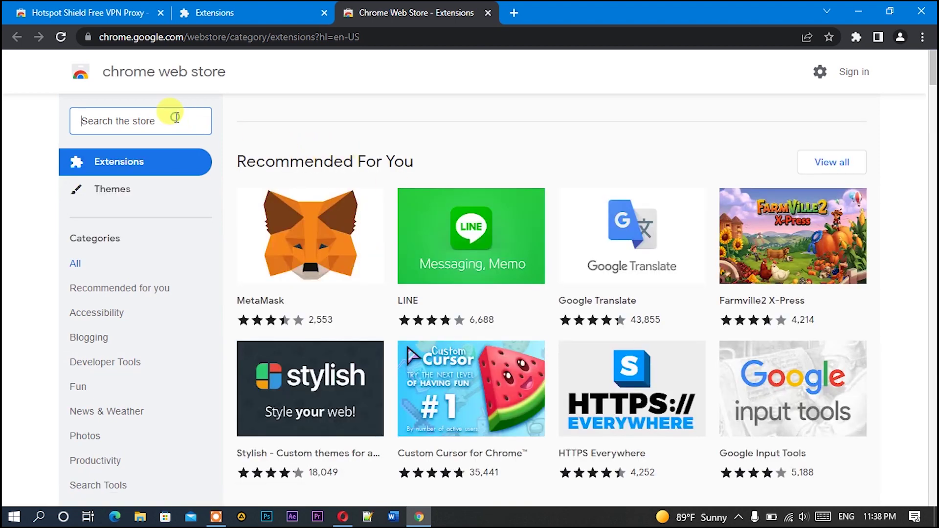
type("vpn")
key("Return")
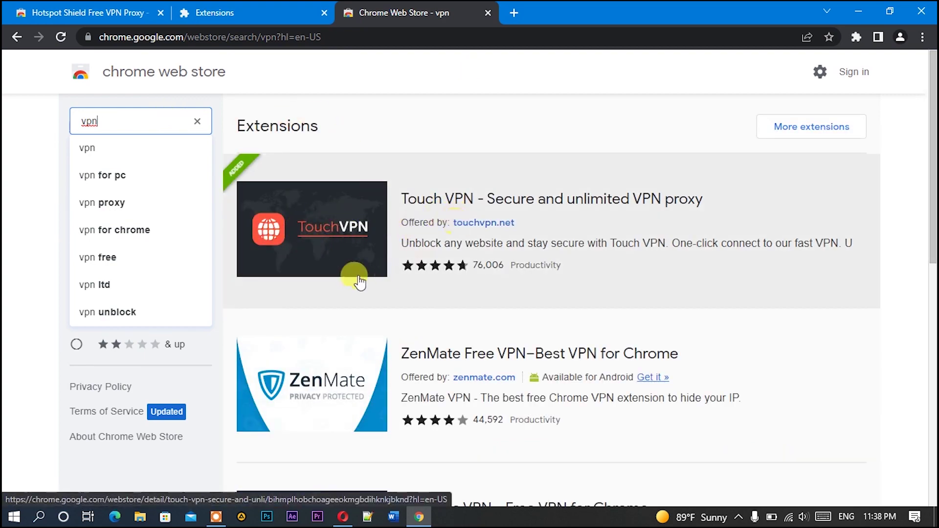
Open the Touch VPN page from the VPN search results and look through its overview.
scroll(360, 283, "down", 4)
scroll(357, 278, "up", 4)
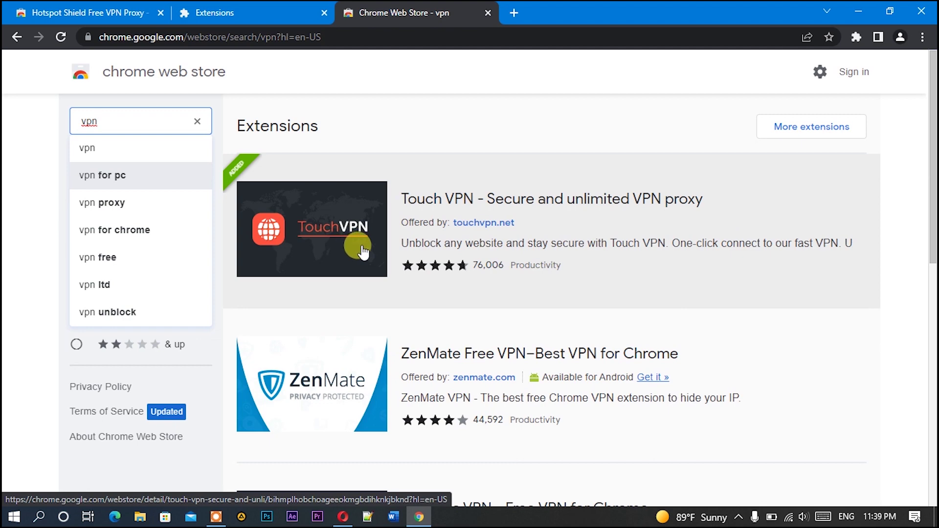
left_click(289, 237)
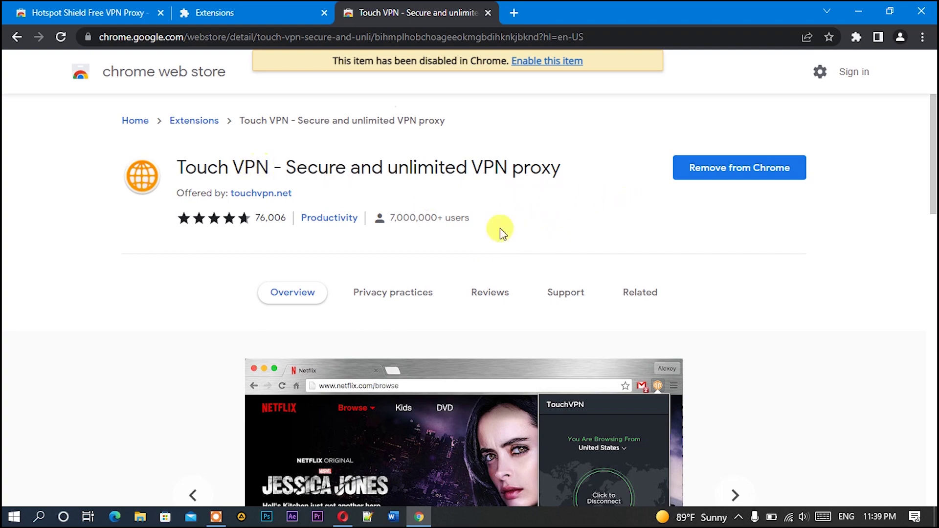
scroll(617, 352, "down", 5)
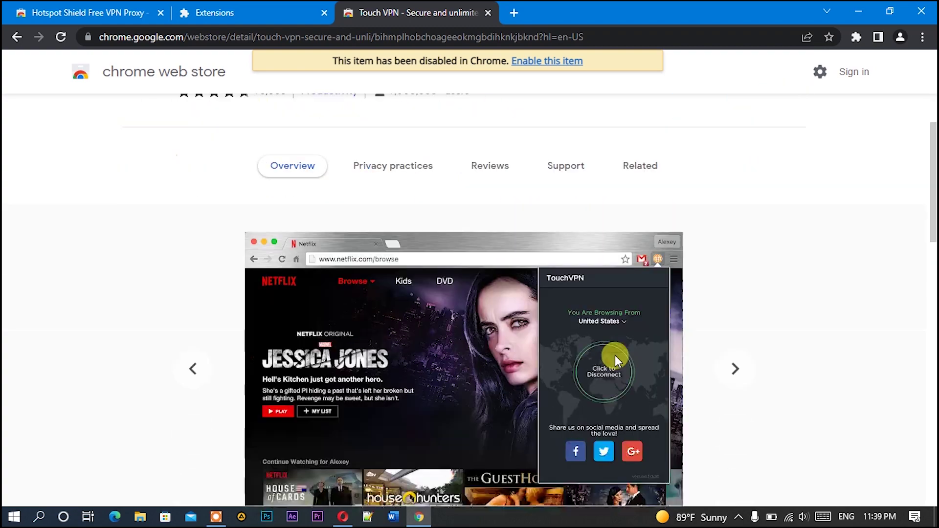
scroll(615, 355, "down", 7)
scroll(614, 355, "up", 12)
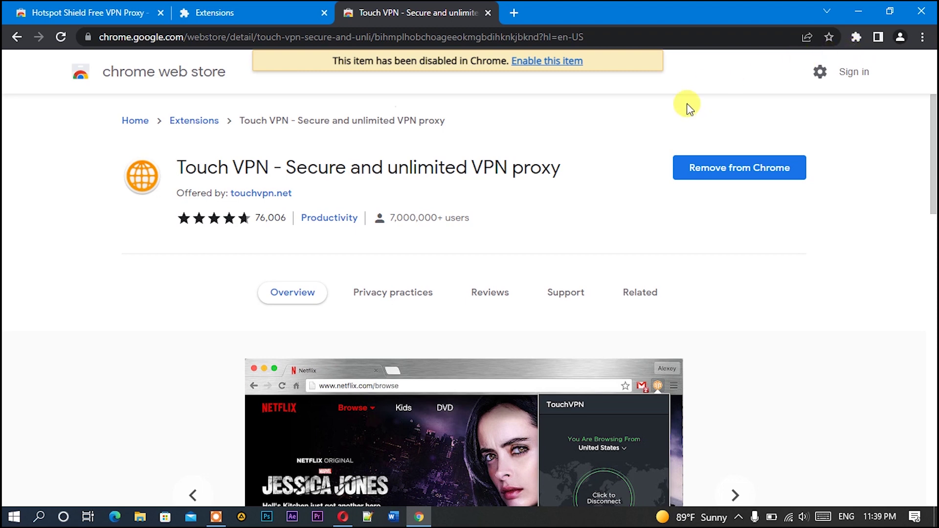
Show where installed extensions such as Hotspot Shield are listed in the browser, and close the list again.
left_click(855, 38)
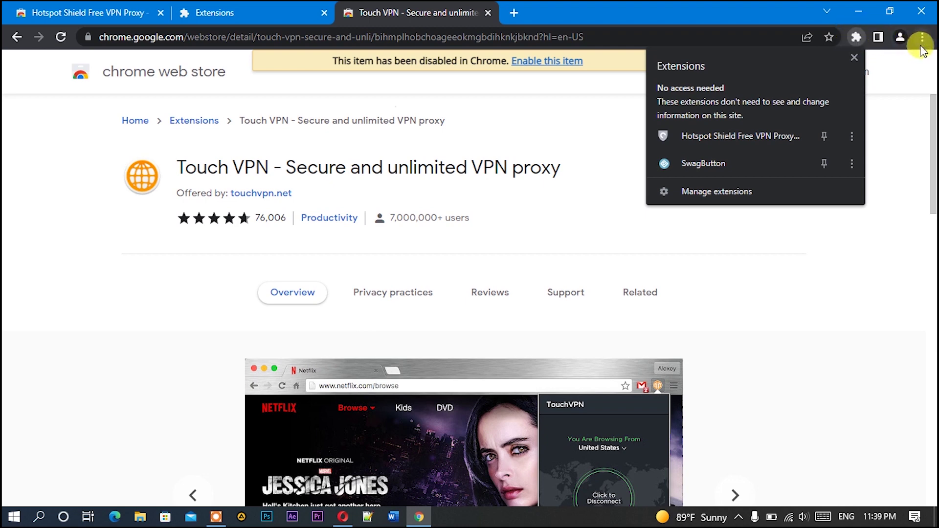
left_click(922, 38)
mouse_move(861, 227)
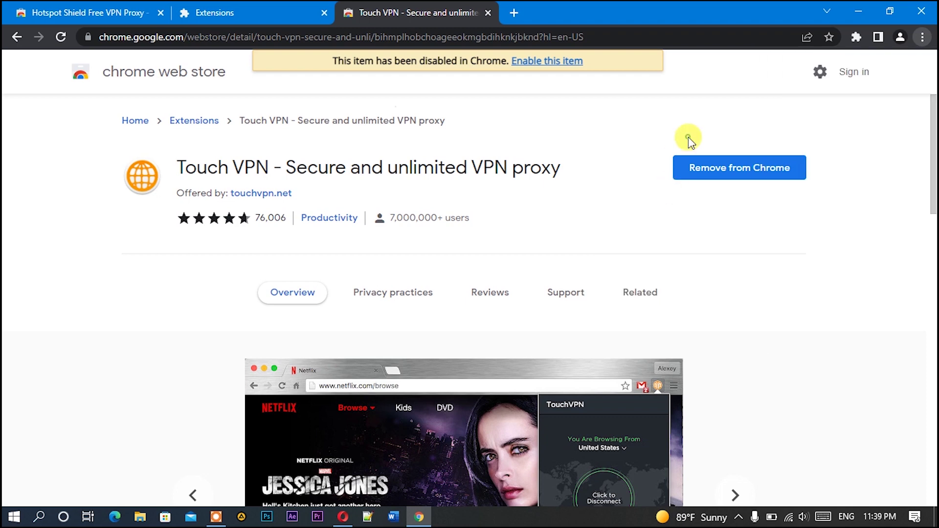
left_click(688, 139)
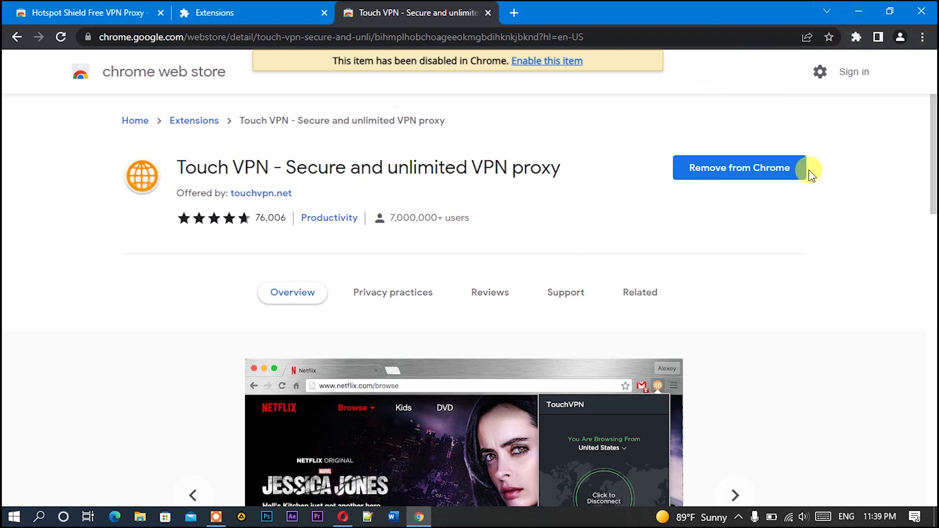
left_click(857, 36)
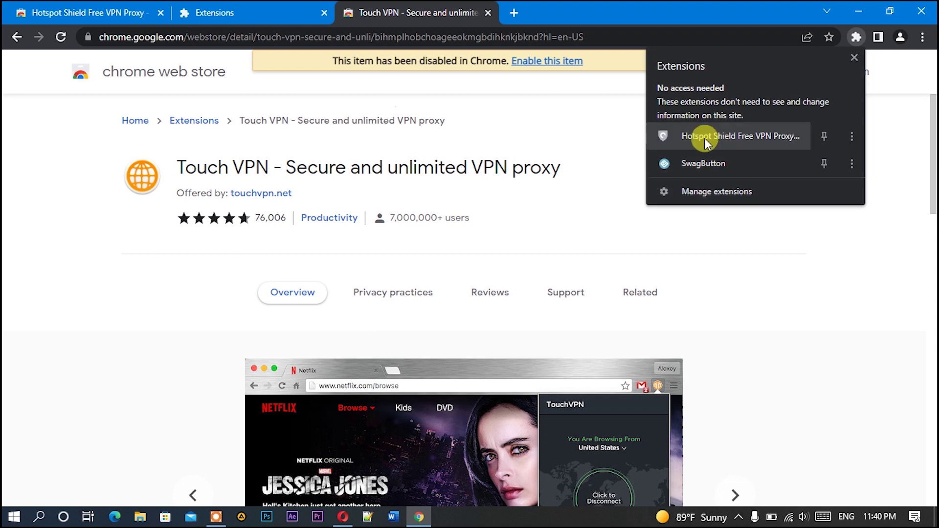
left_click(793, 218)
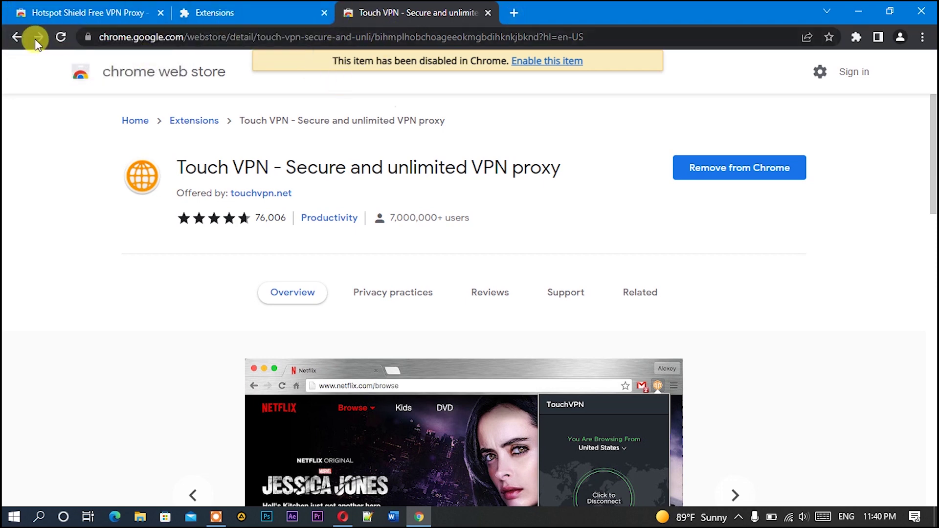
Return to the store results, search for "hostpot sheld" and open the Hotspot Shield Free VPN Proxy page.
left_click(17, 37)
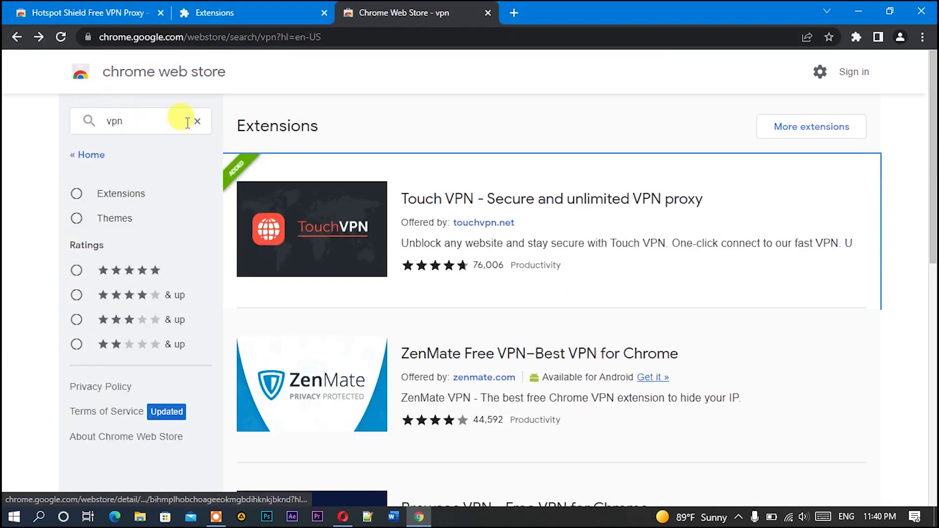
left_click(110, 119)
left_click_drag(136, 119, 82, 120)
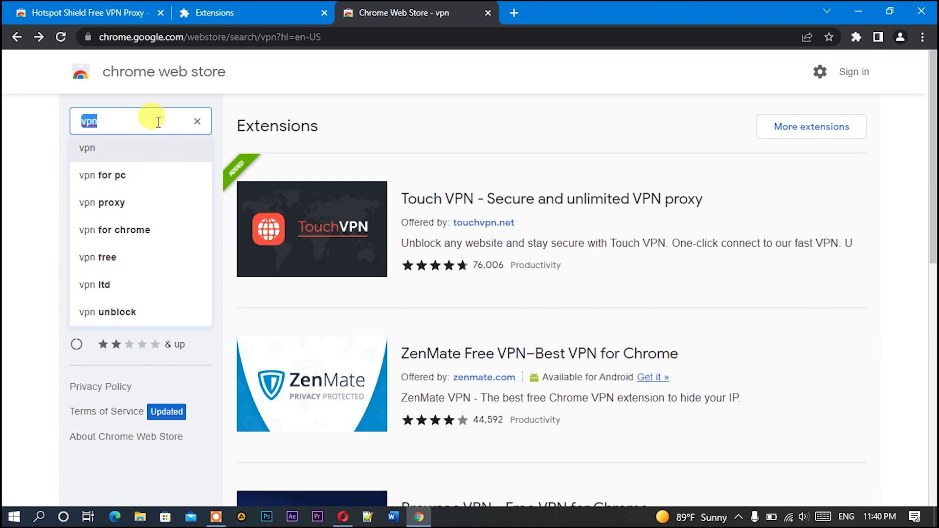
type("hostpot sheld")
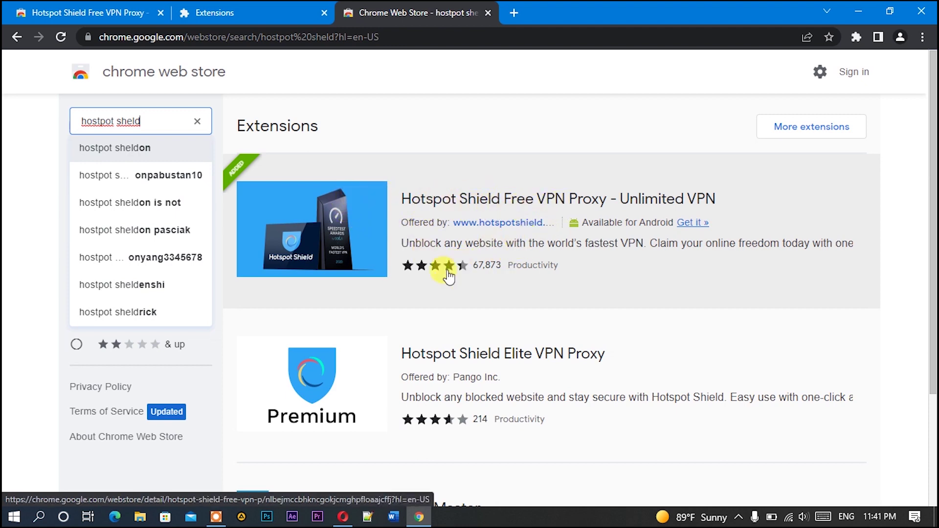
scroll(449, 275, "down", 2)
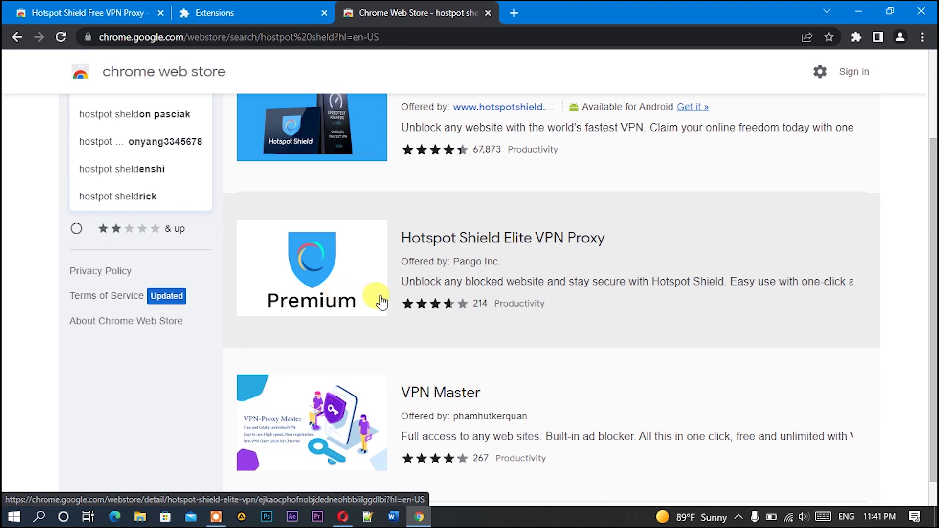
scroll(400, 274, "up", 2)
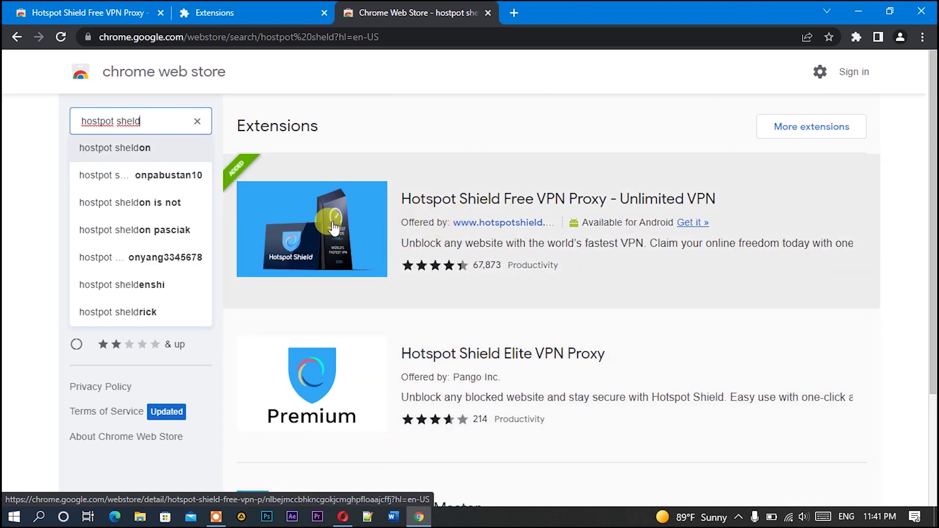
left_click(333, 228)
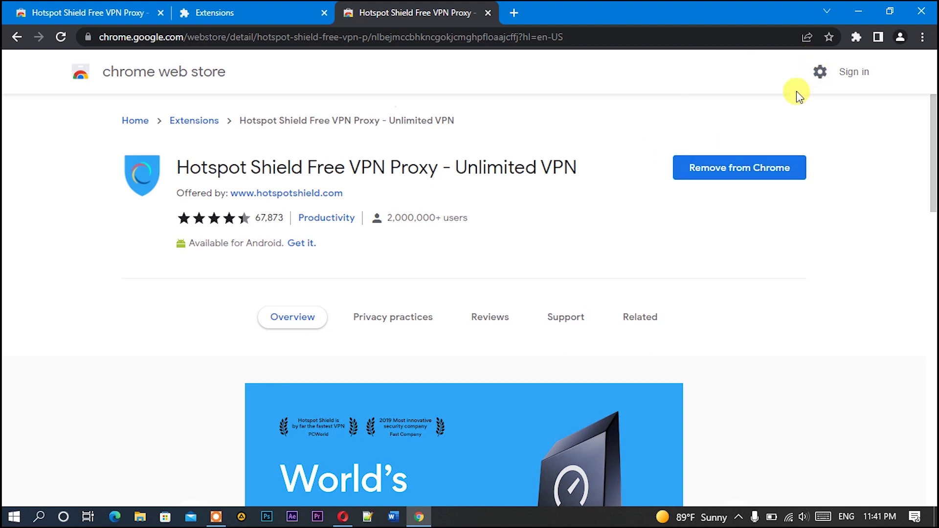
Connect the Hotspot Shield extension and view its list of server locations, keeping Auto server selected.
left_click(856, 37)
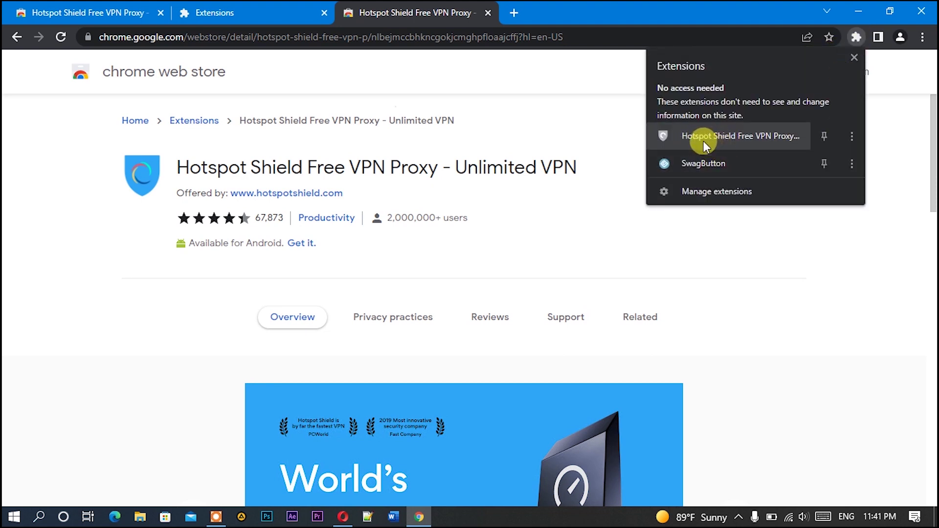
left_click(733, 140)
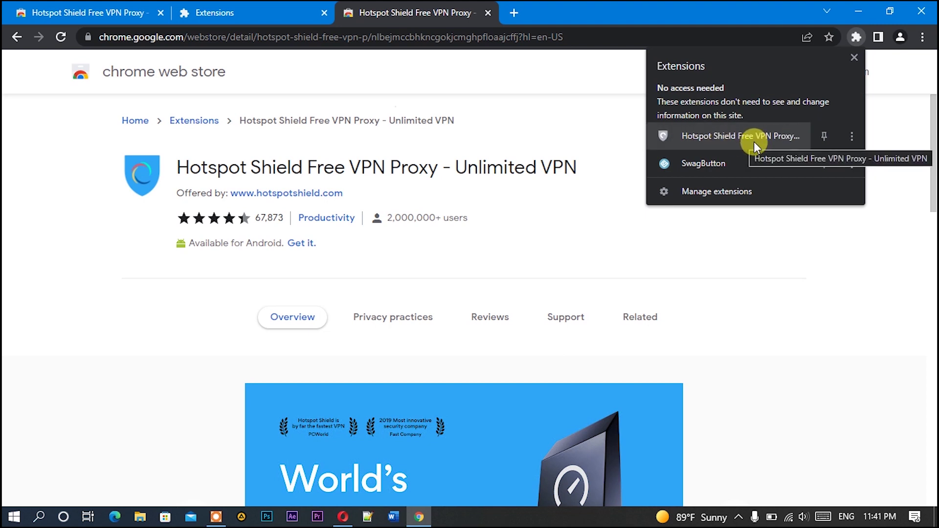
left_click(724, 147)
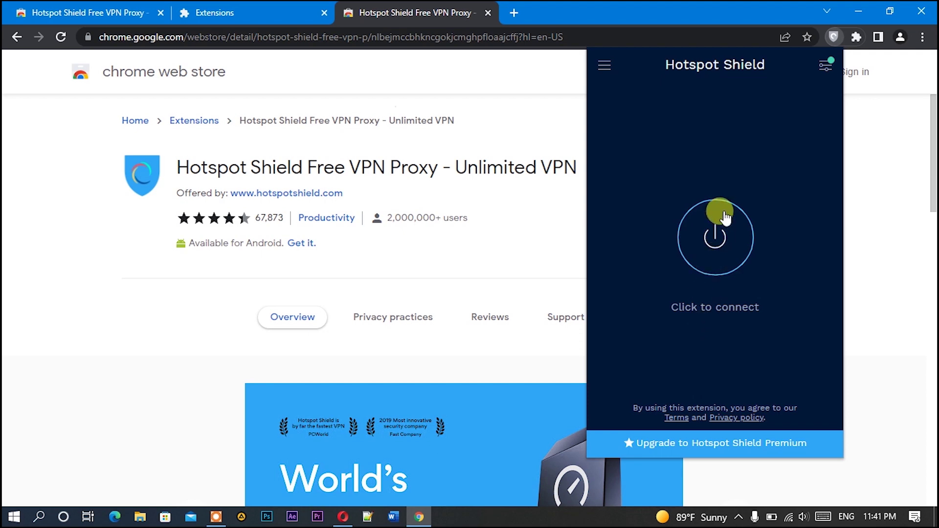
left_click(702, 234)
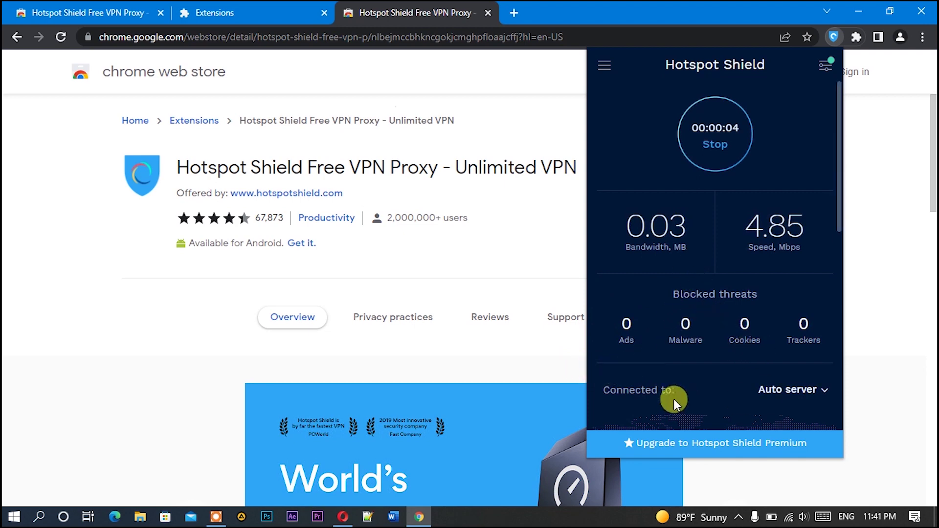
left_click(800, 390)
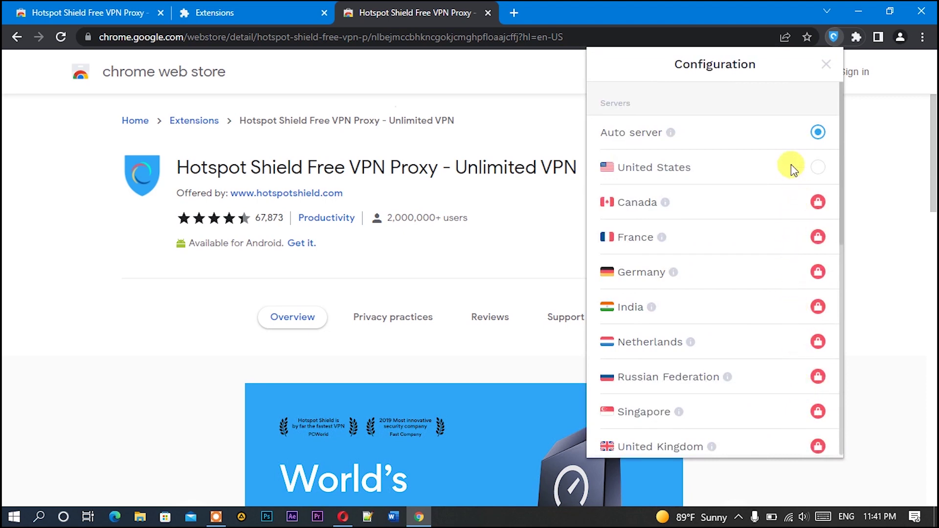
left_click(541, 110)
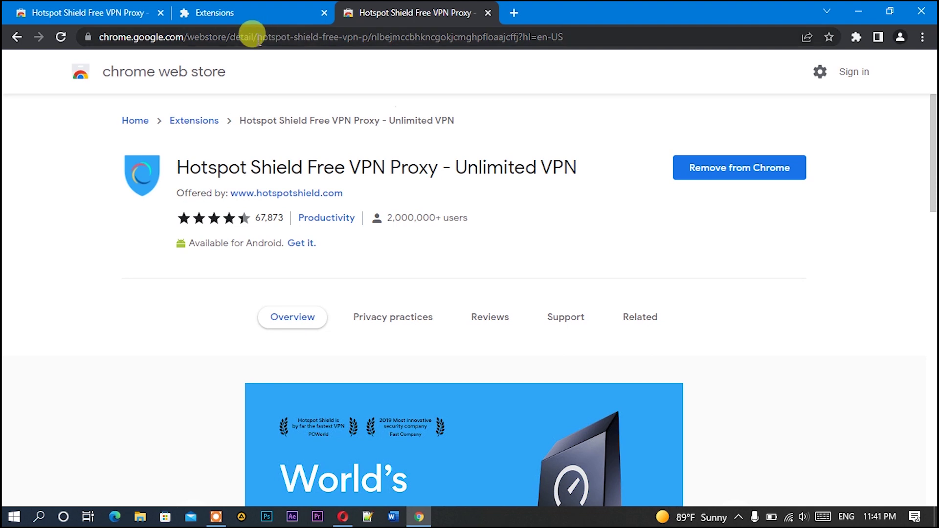
Open Facebook in a new tab from its shortcut.
left_click(512, 13)
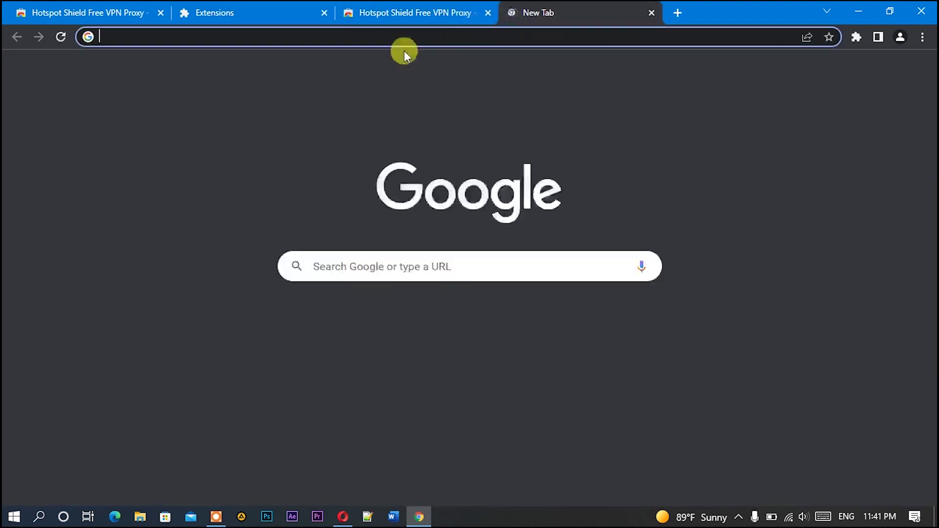
left_click(348, 319)
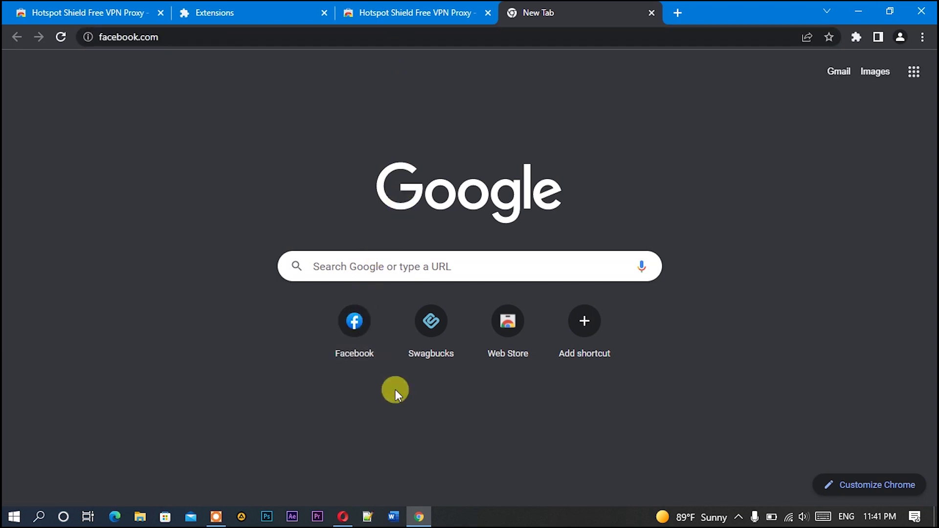
left_click(355, 324)
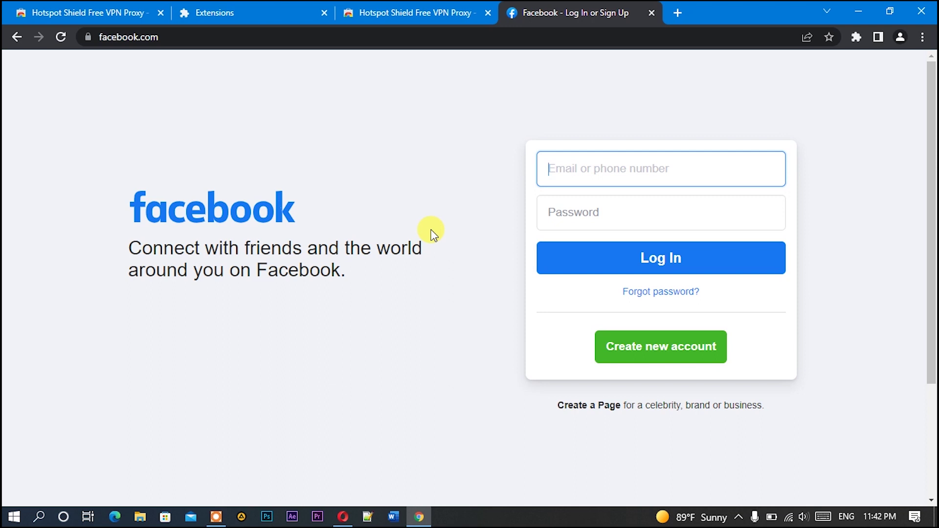
Pin the Hotspot Shield extension to the browser toolbar.
left_click(856, 38)
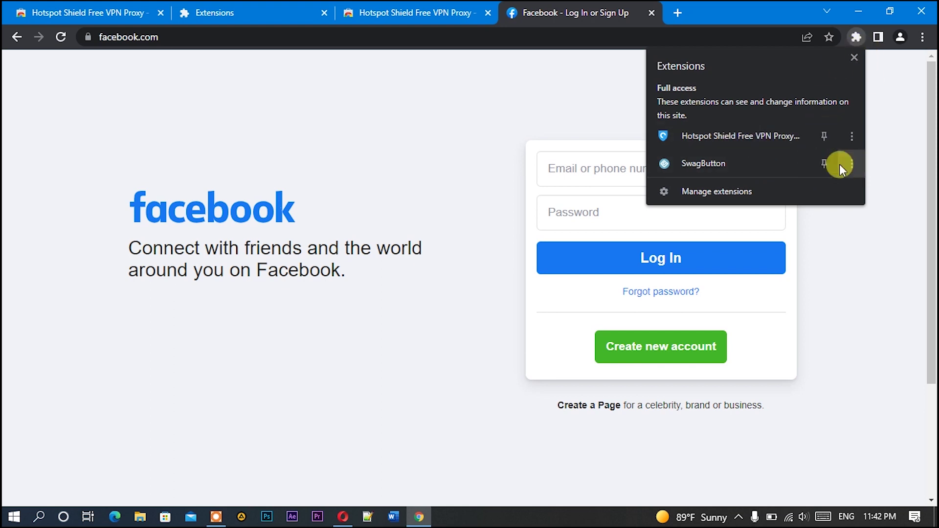
left_click(827, 141)
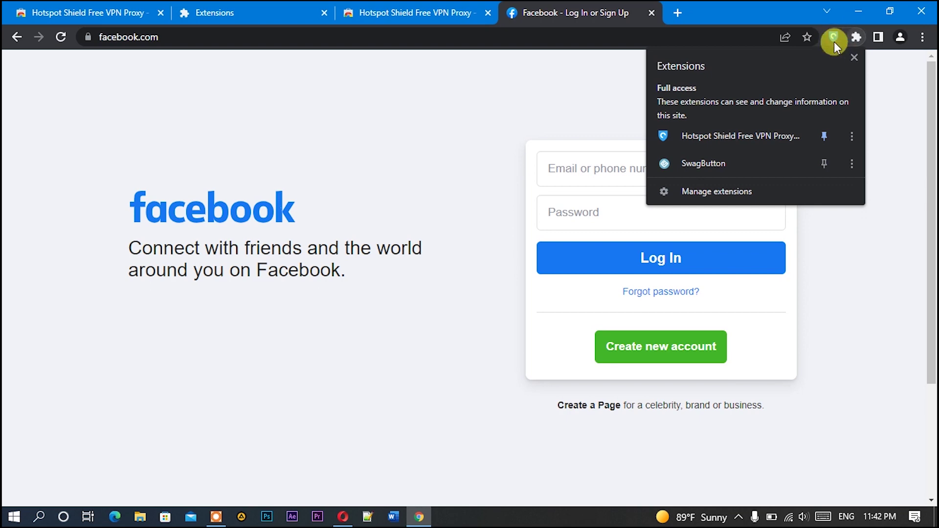
Enable Touch VPN on the extensions management page and pin it to the browser toolbar.
left_click(707, 185)
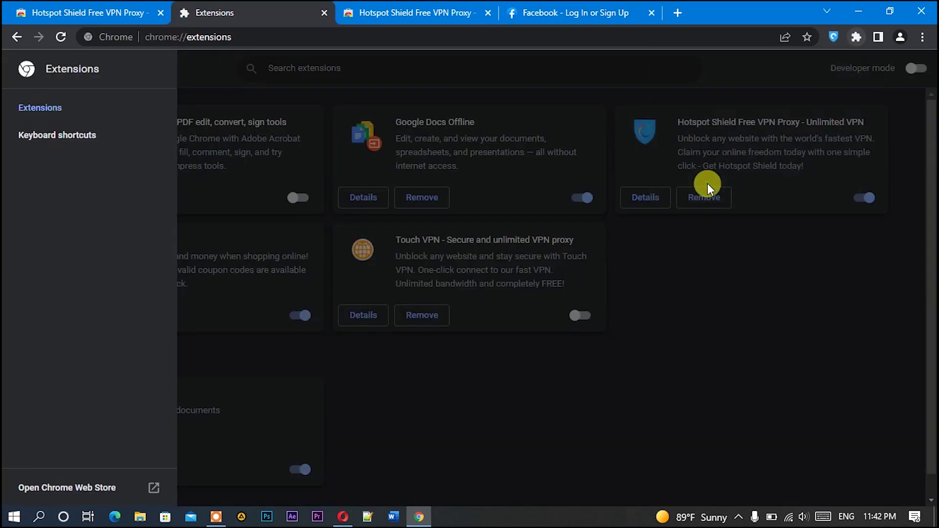
left_click(666, 370)
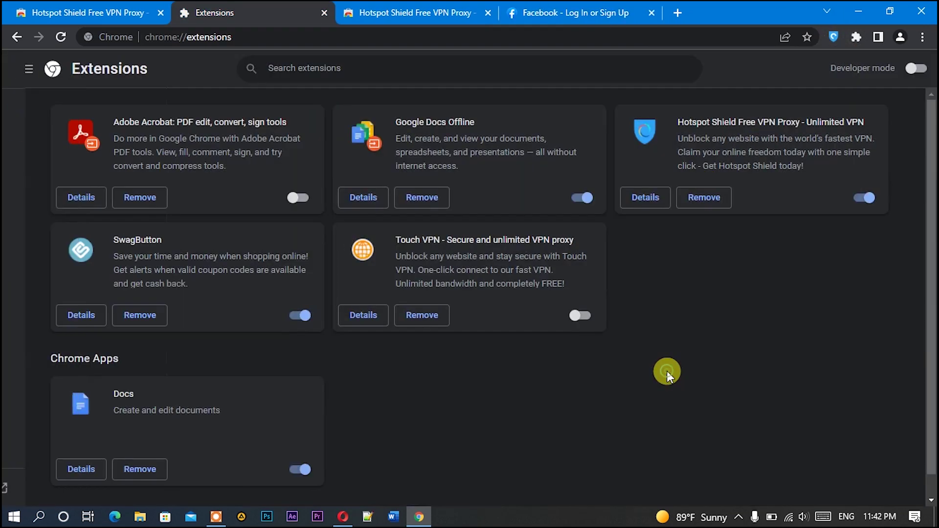
left_click(576, 318)
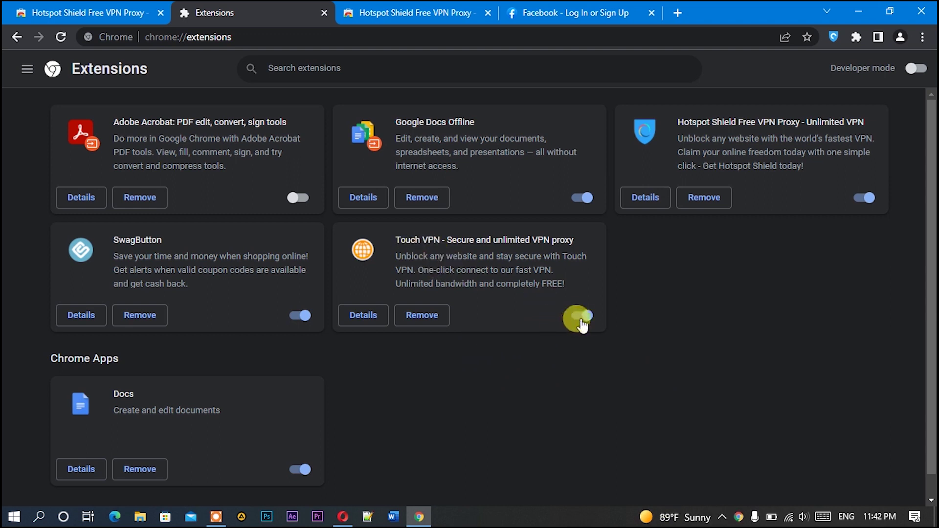
left_click(856, 37)
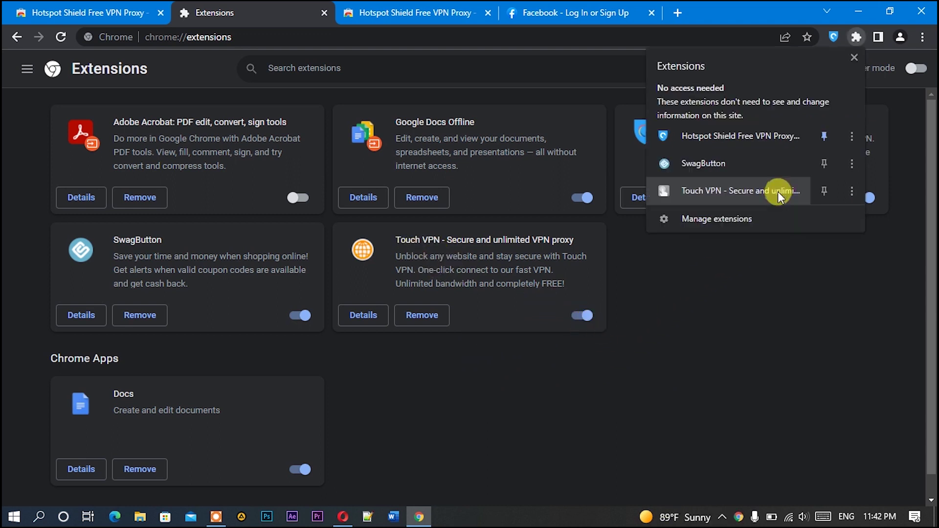
left_click(822, 191)
left_click(800, 314)
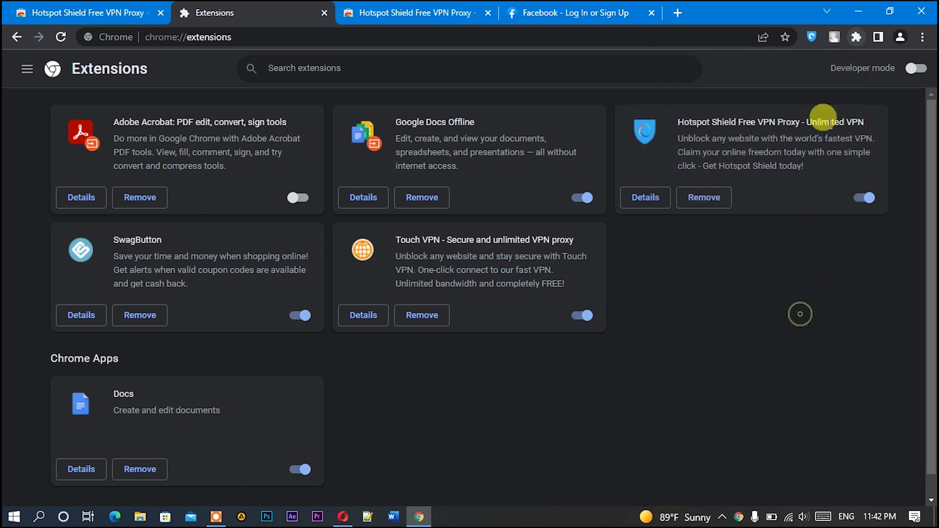
Disable the conflicting VPN extension from within Hotspot Shield and stop the Hotspot Shield connection.
left_click(812, 37)
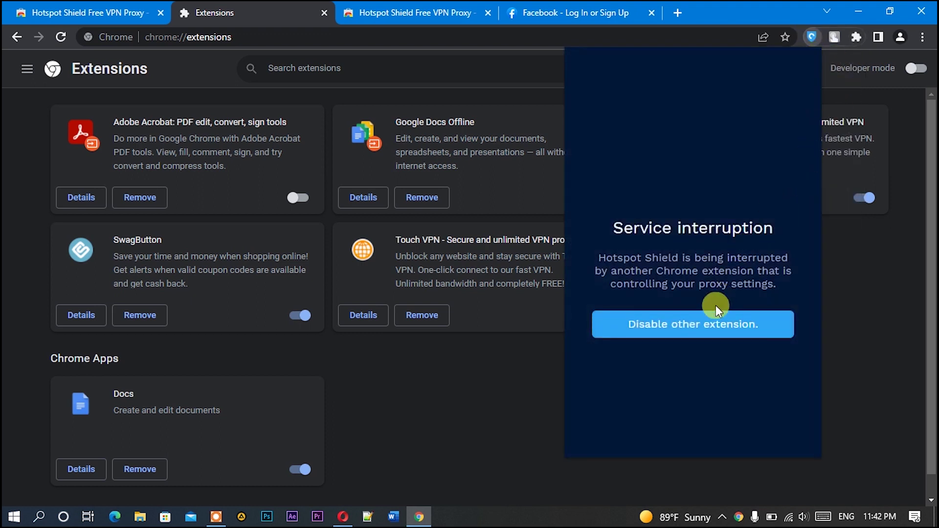
left_click(718, 326)
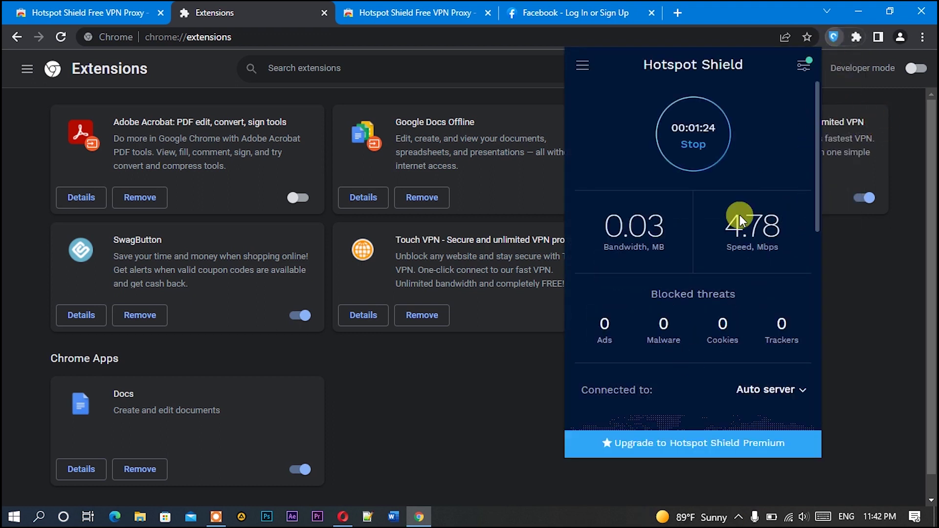
left_click(720, 121)
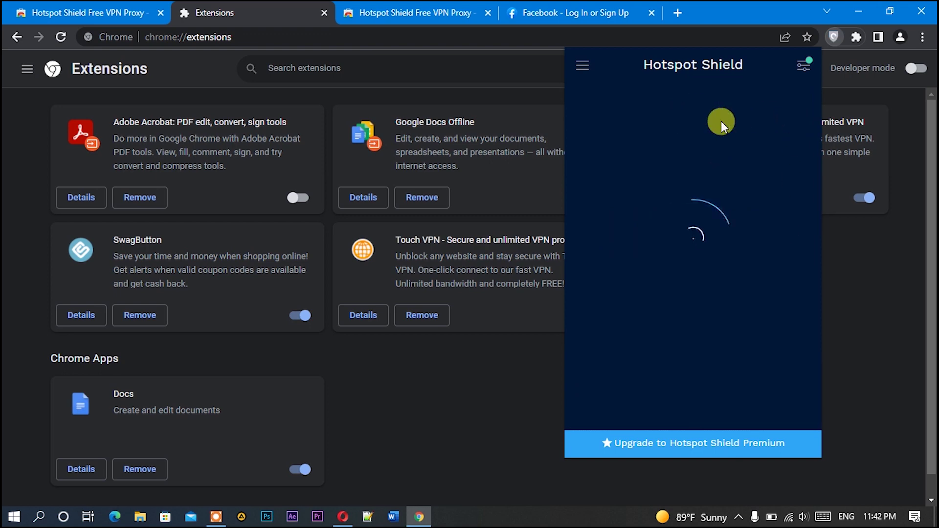
left_click(855, 298)
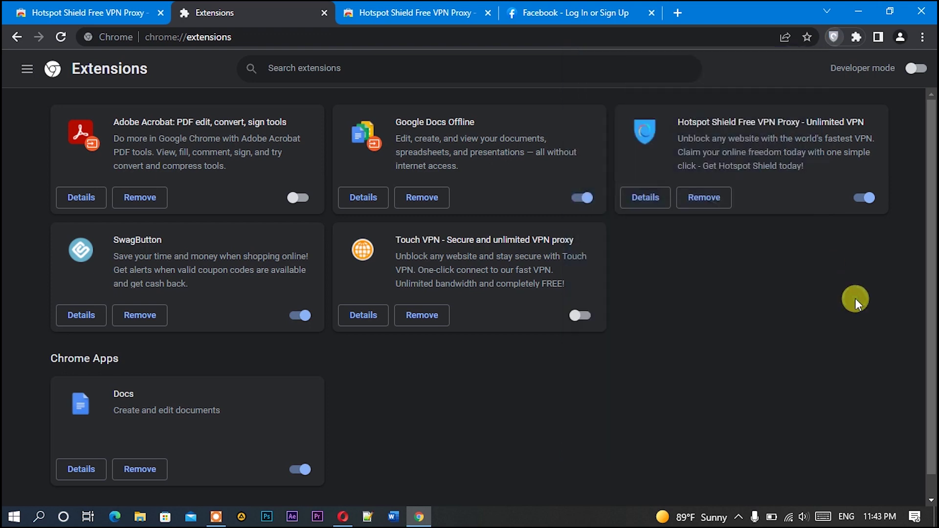
Enable the Touch VPN extension on the extensions page and connect it with the location United States.
left_click(855, 38)
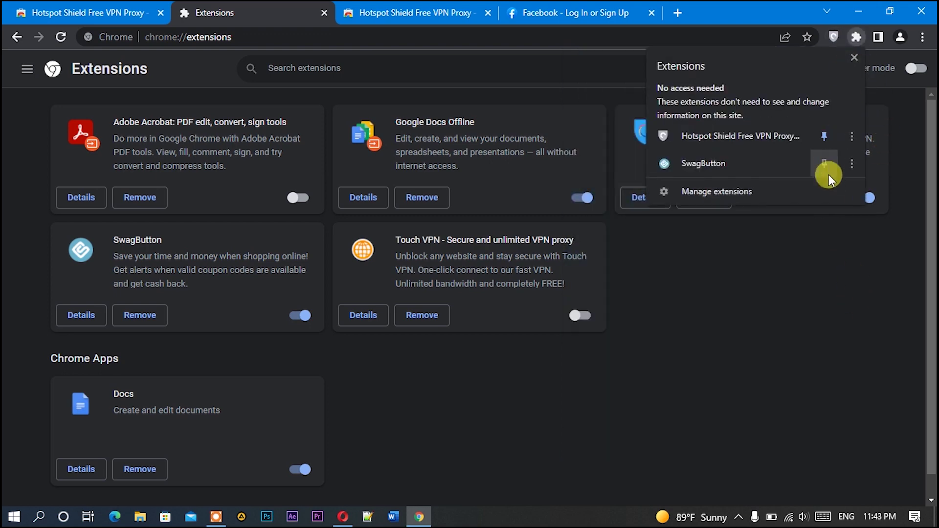
left_click(580, 315)
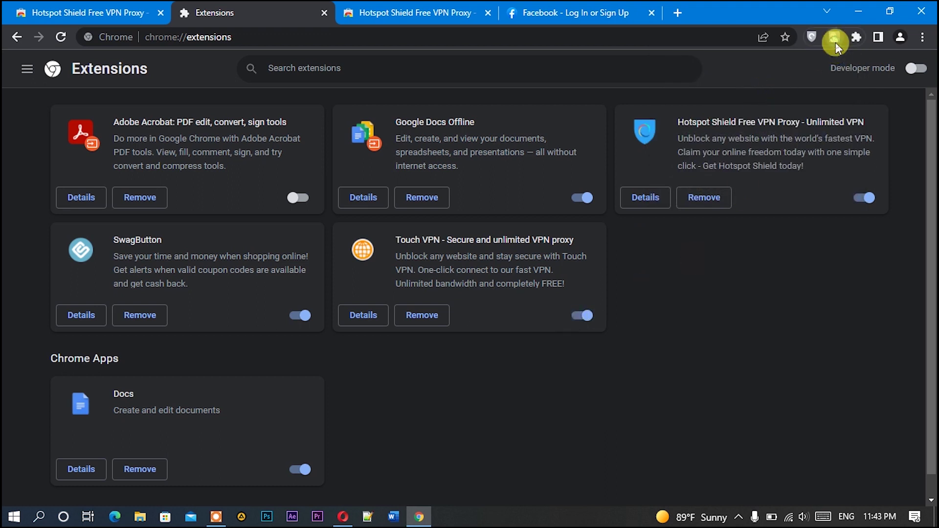
left_click(835, 41)
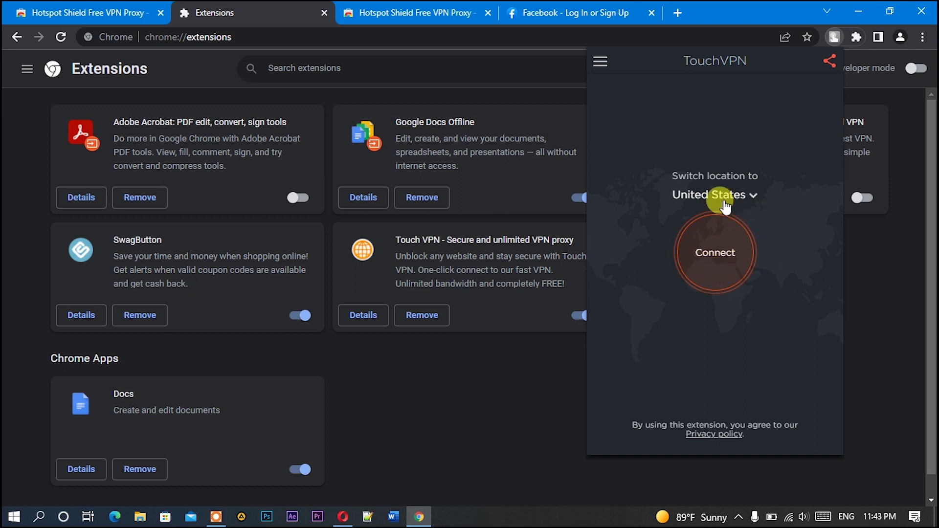
left_click(711, 261)
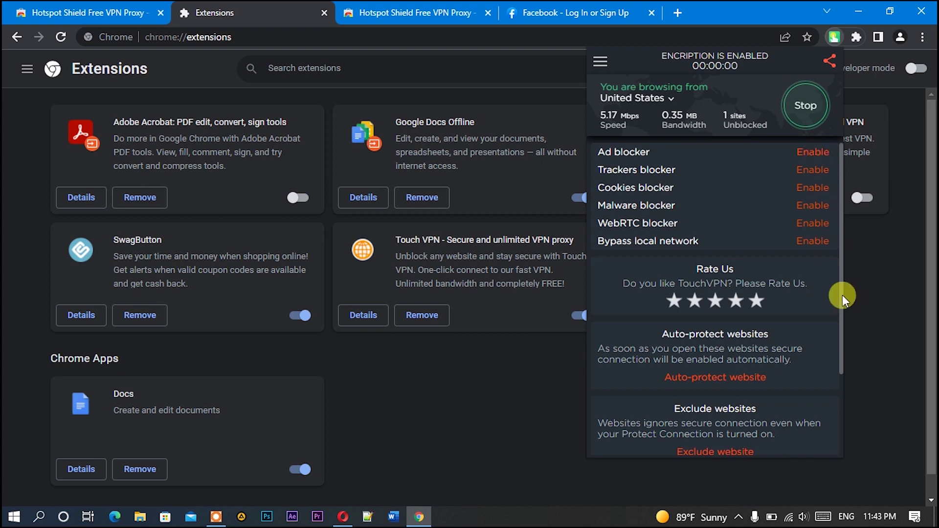
Return to the open Facebook page and reload it through the Touch VPN connection.
left_click(603, 6)
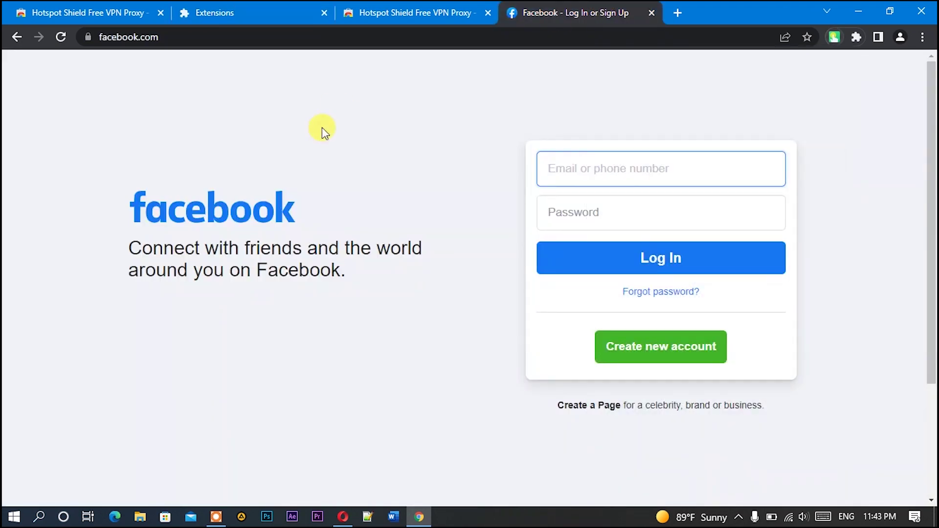
left_click(60, 37)
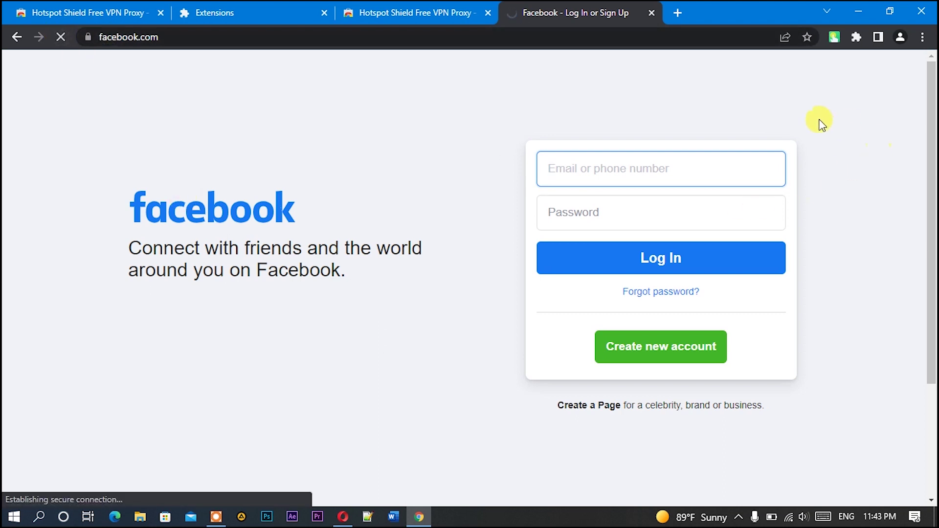
key("ctrl+t")
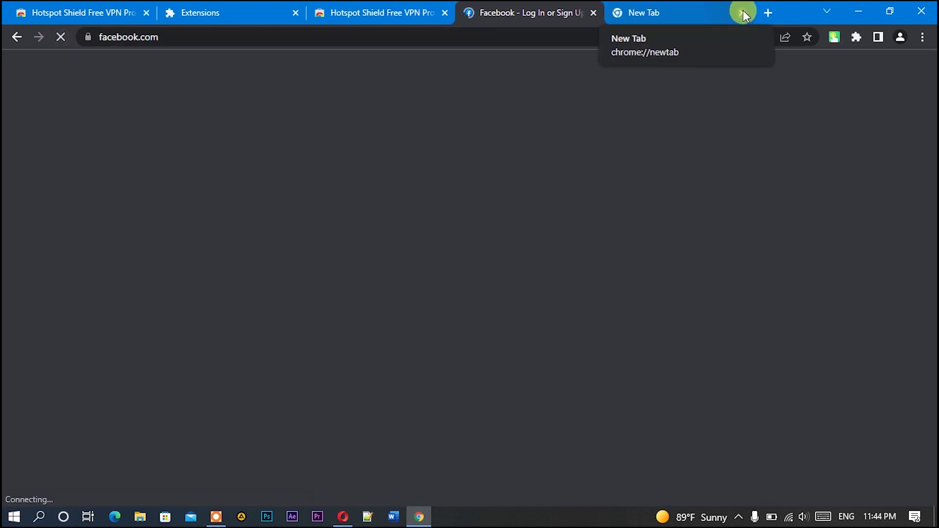
left_click(743, 12)
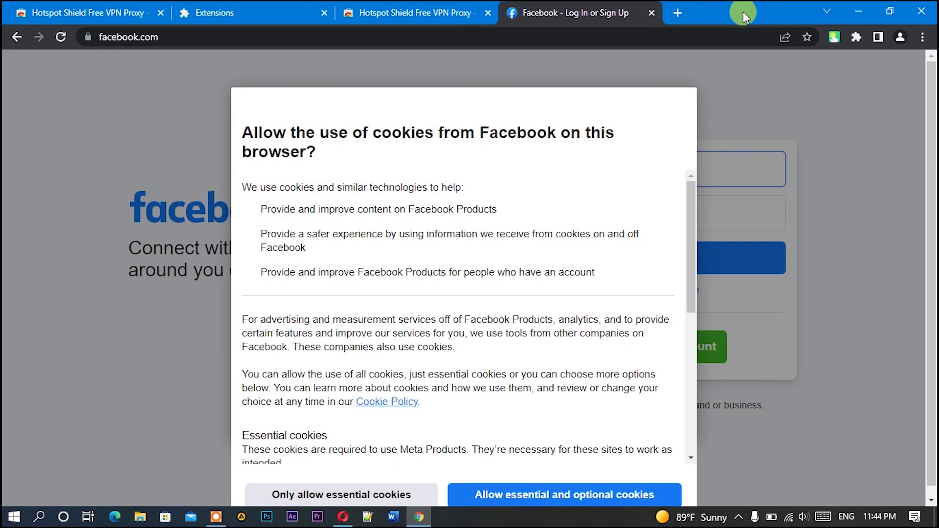
Read through Facebook's cookie notice and allow only essential cookies.
scroll(515, 347, "down", 4)
scroll(516, 347, "down", 2)
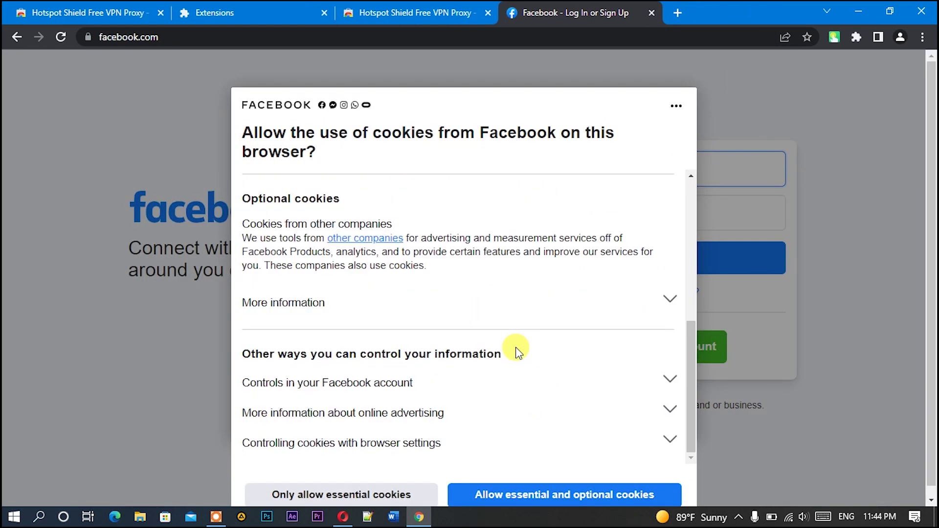
scroll(515, 347, "down", 1)
scroll(517, 350, "up", 6)
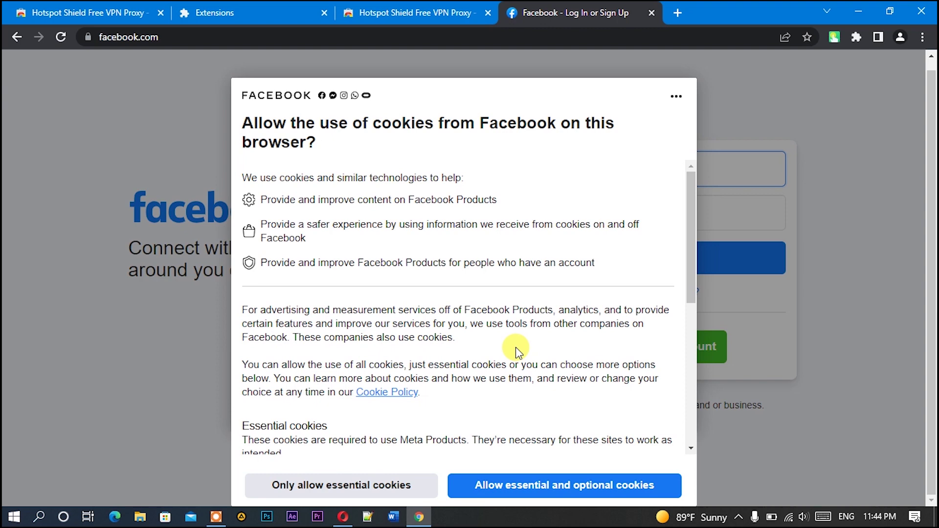
scroll(516, 348, "down", 4)
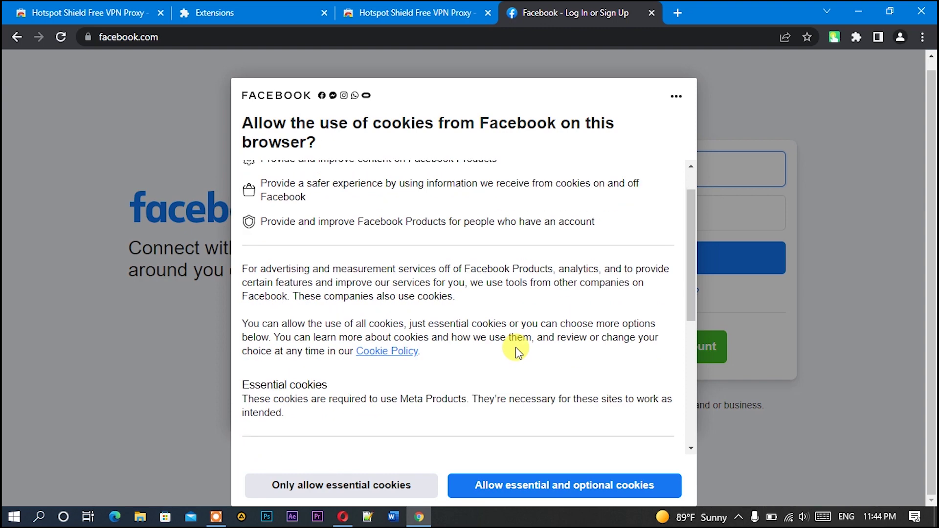
scroll(516, 349, "up", 4)
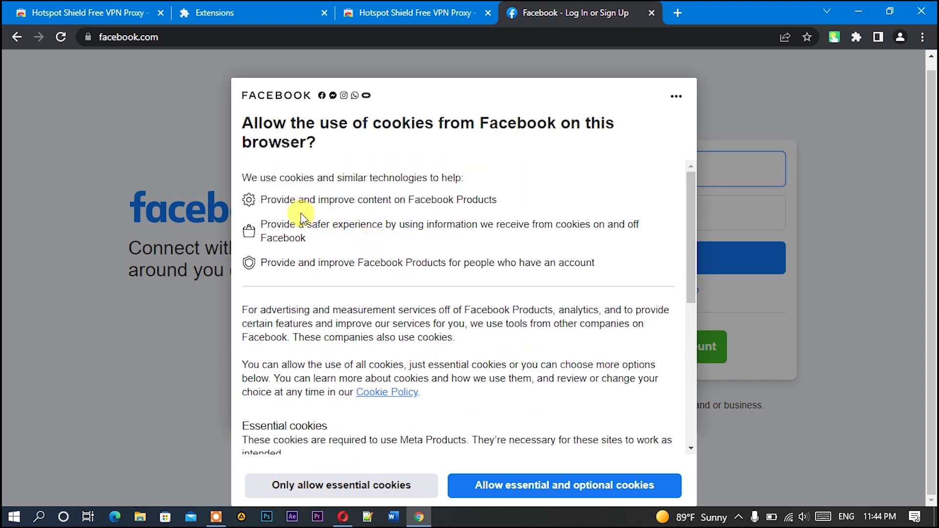
scroll(429, 223, "down", 5)
left_click(680, 101)
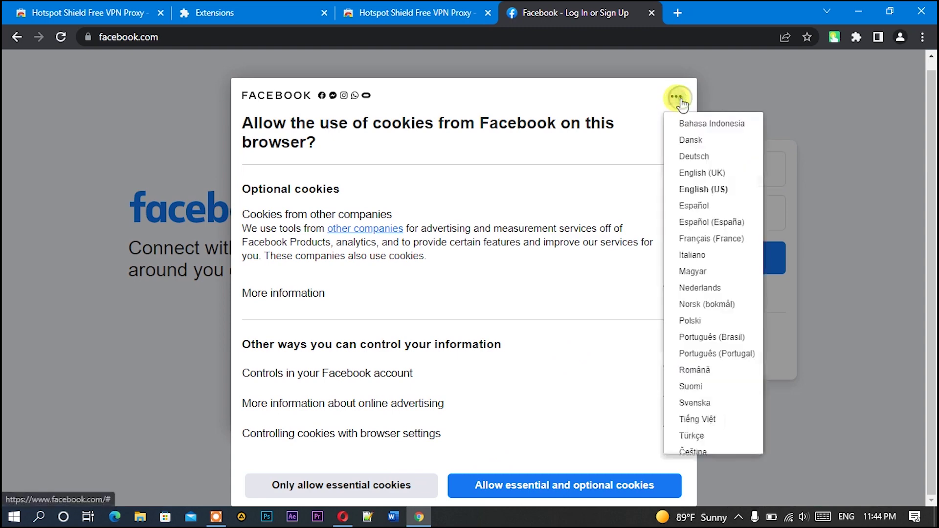
left_click(401, 454)
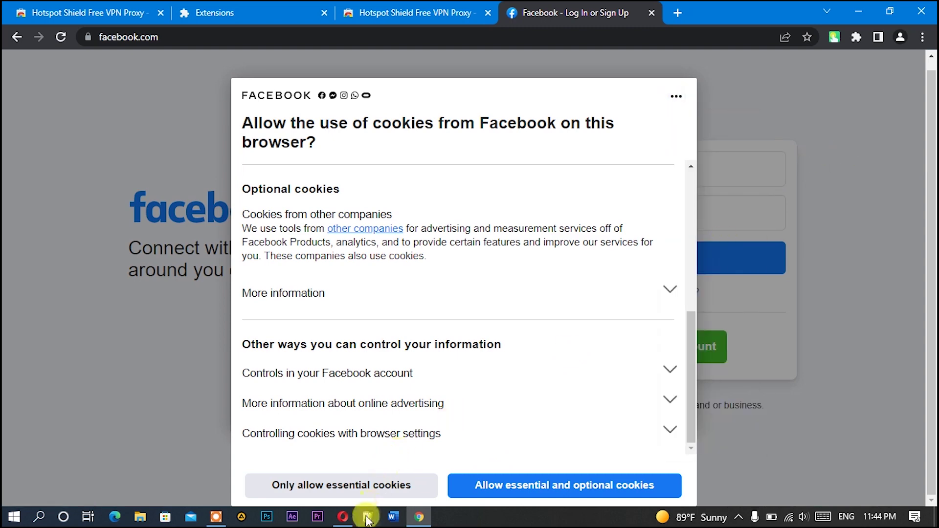
left_click(395, 489)
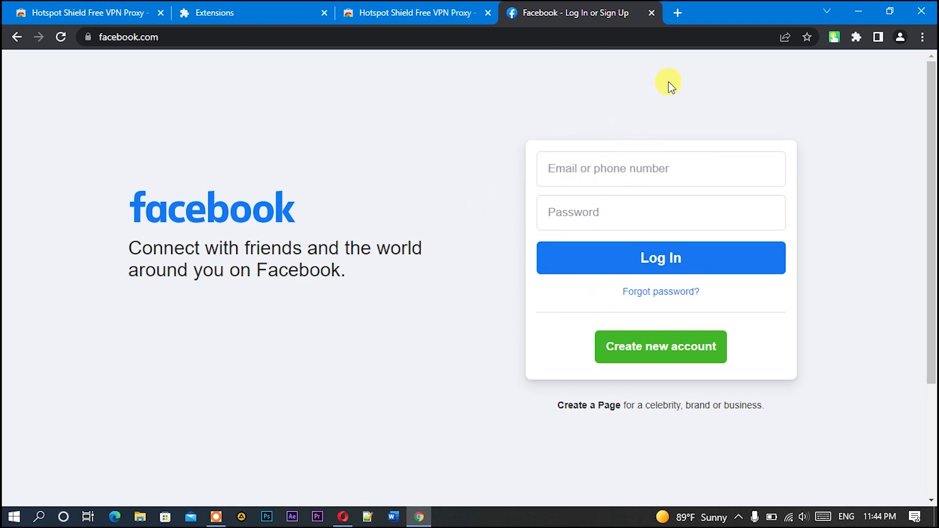
Close the Facebook tab and the second Hotspot Shield store tab.
left_click(652, 13)
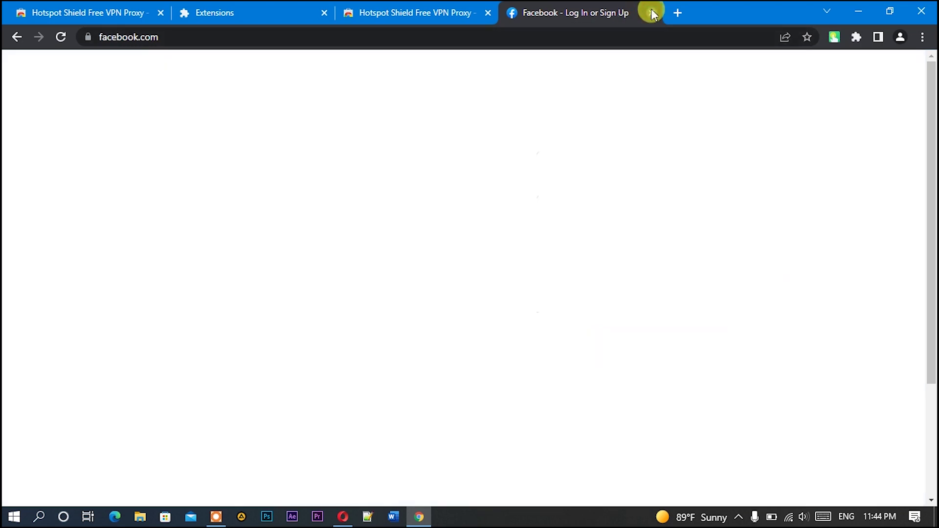
left_click(489, 13)
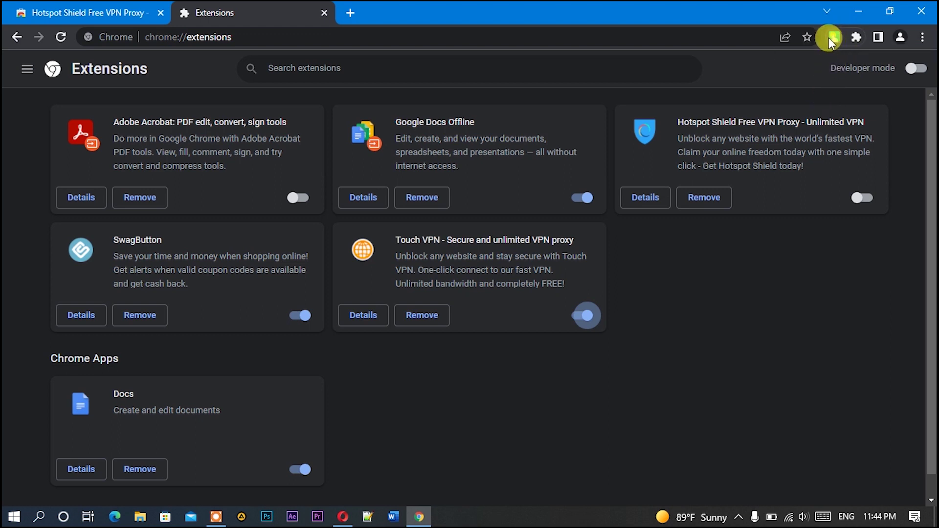
Stop the Touch VPN connection and switch off its extension on the extensions page.
left_click(829, 43)
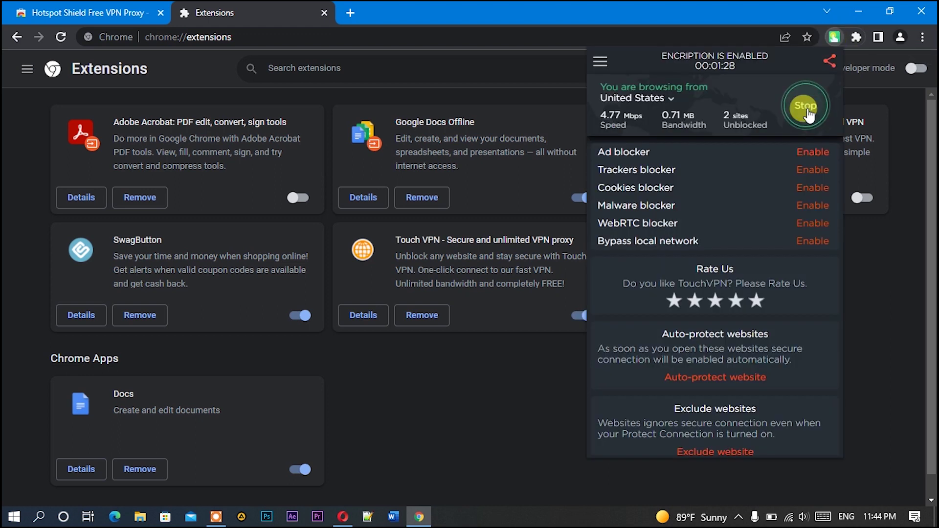
left_click(803, 105)
left_click(881, 338)
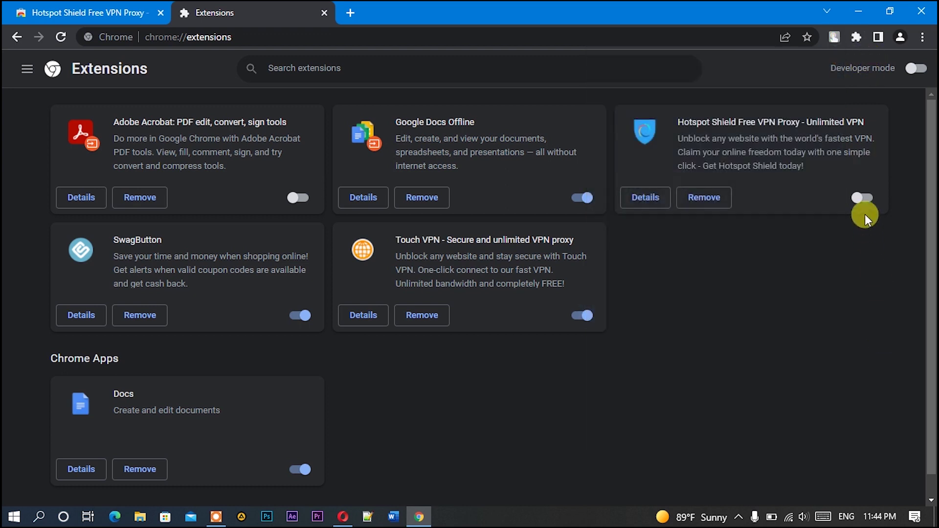
left_click(581, 316)
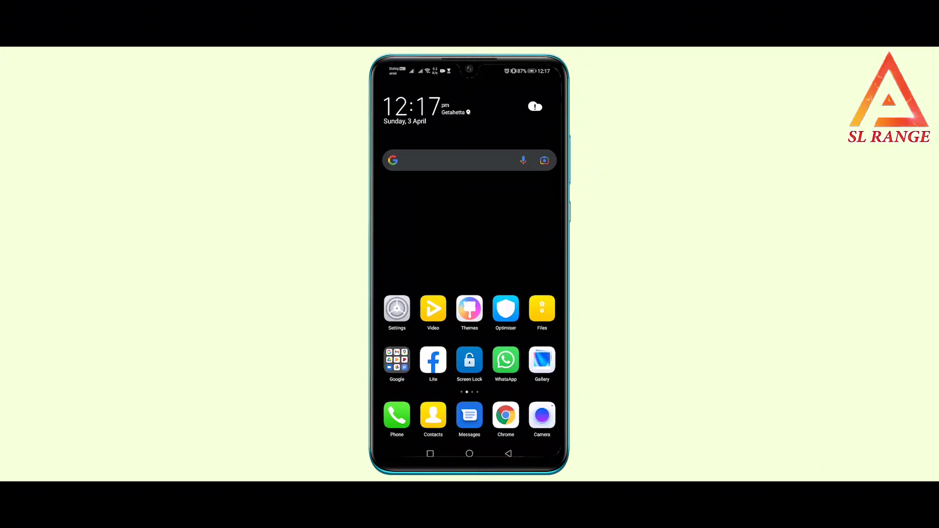
Switch to the phone, launch PowerVPN from the last home screen page and dismiss its premium trial offer.
left_click_drag(533, 244, 406, 244)
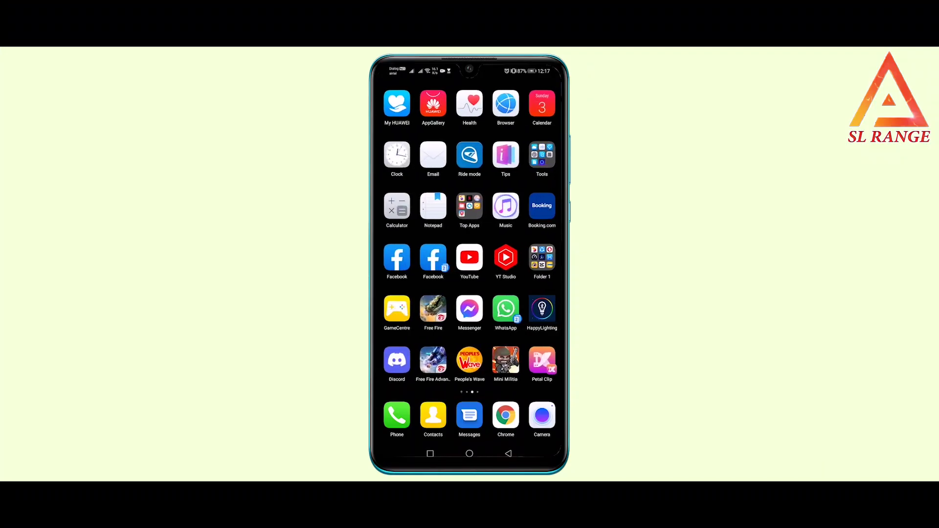
left_click_drag(533, 244, 406, 245)
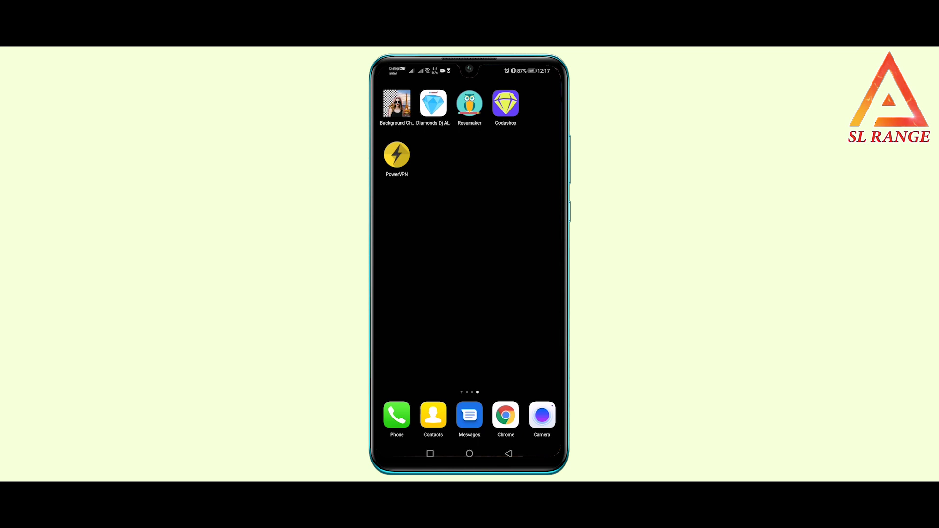
left_click(397, 155)
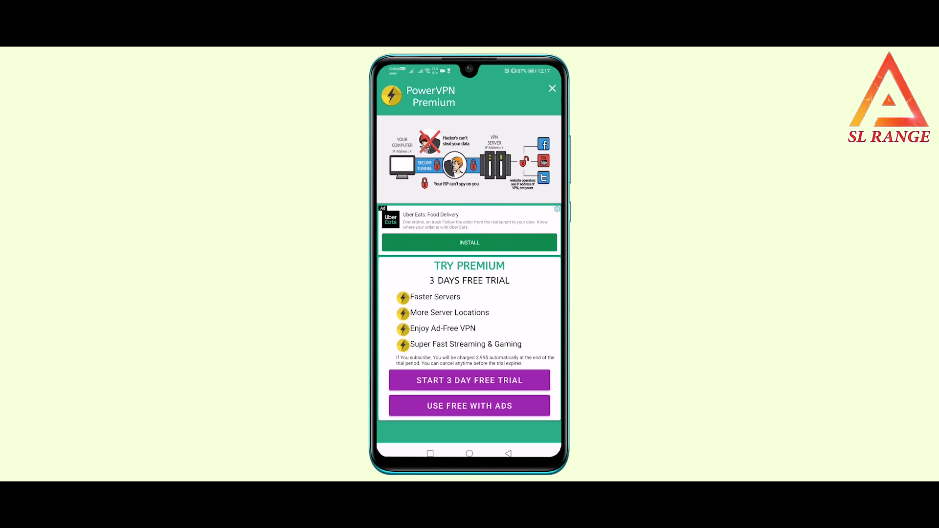
left_click(396, 155)
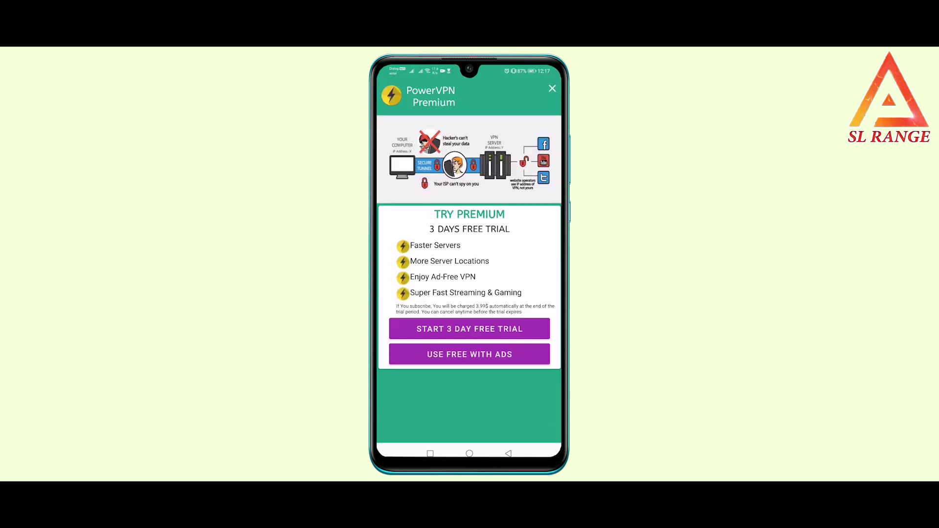
left_click(552, 89)
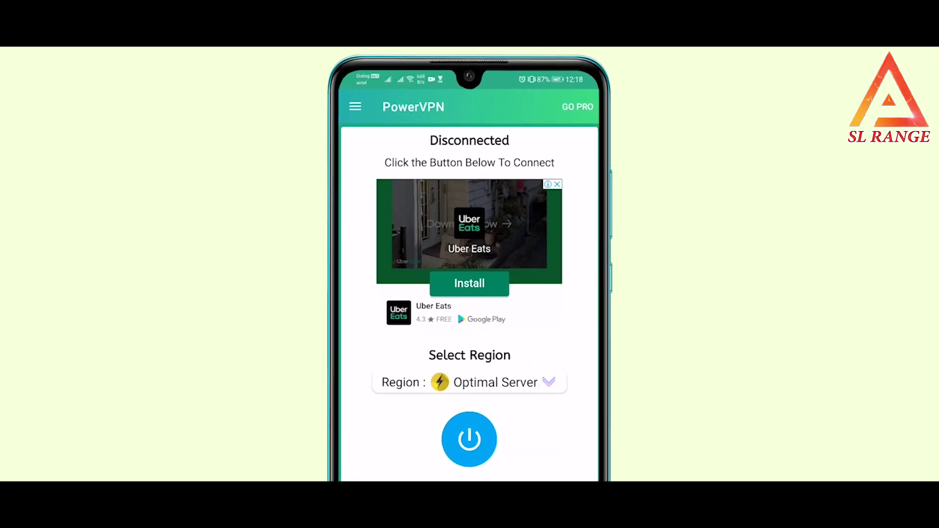
Open PowerVPN's server location list and look through the free servers for Australia, Canada and France.
left_click(495, 382)
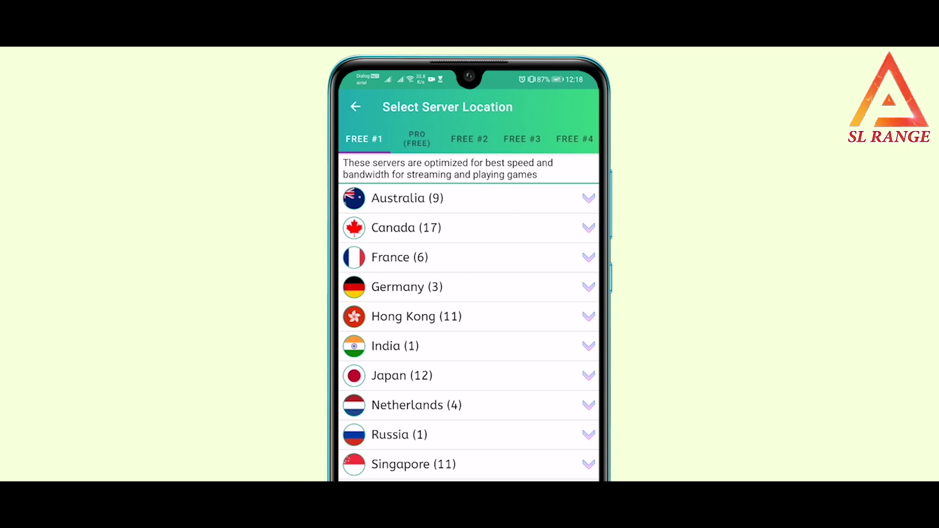
left_click_drag(538, 332, 531, 386)
left_click(587, 198)
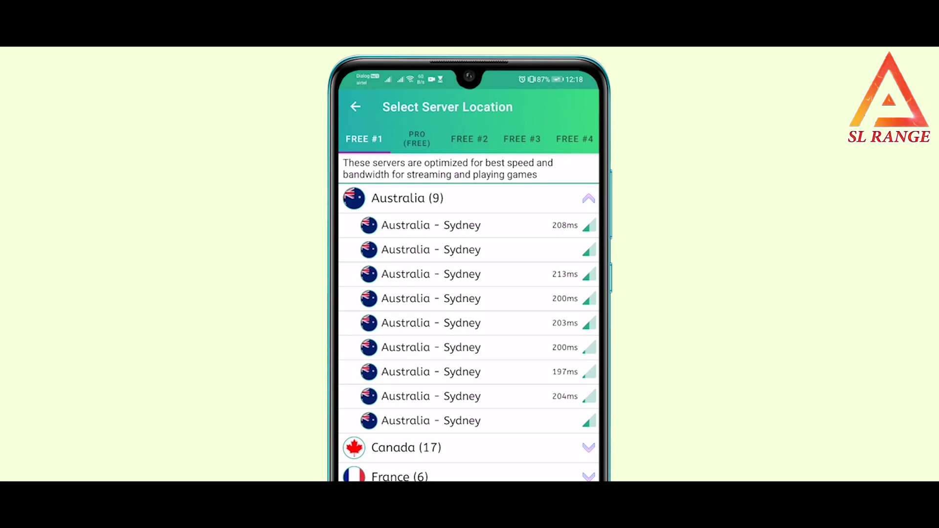
left_click(554, 455)
left_click_drag(538, 283, 537, 204)
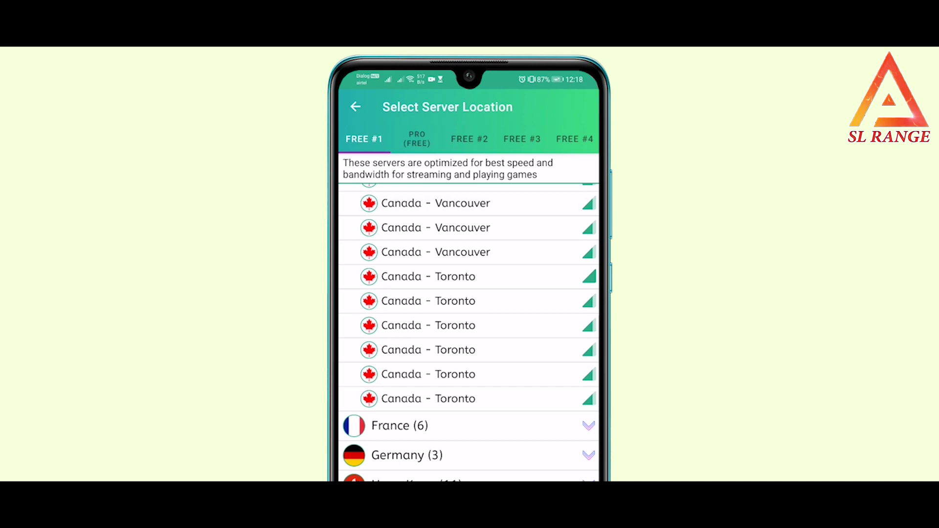
left_click_drag(517, 415, 517, 253)
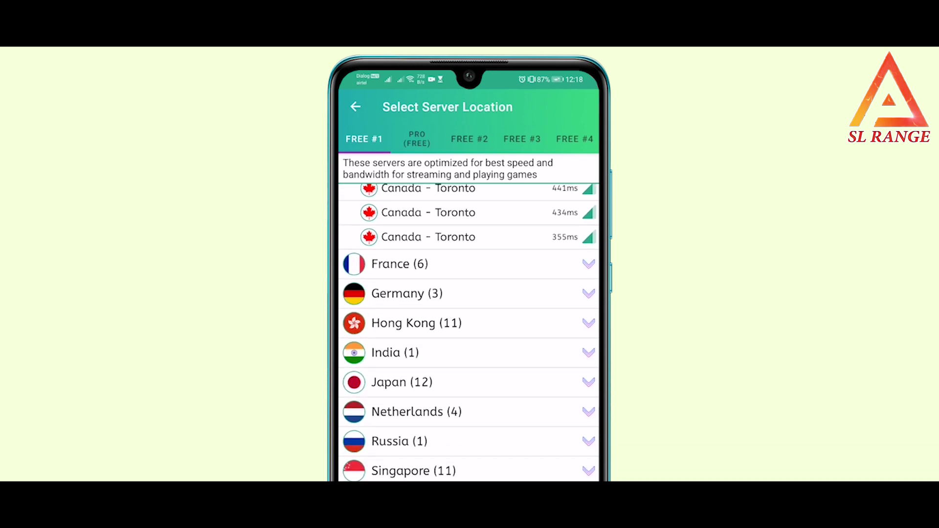
left_click(391, 264)
left_click_drag(482, 442, 479, 458)
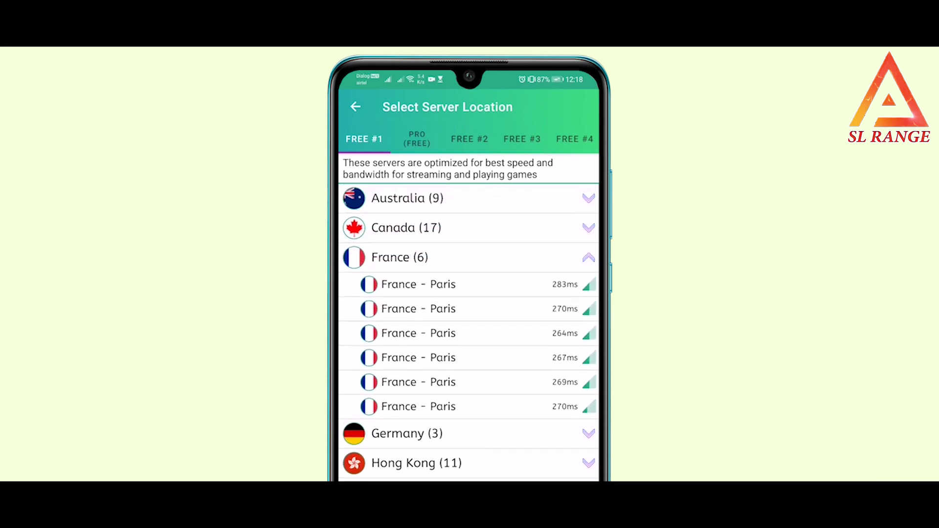
Expand the Germany server group, pick a server and connect PowerVPN.
left_click(406, 433)
left_click(415, 335)
left_click(398, 297)
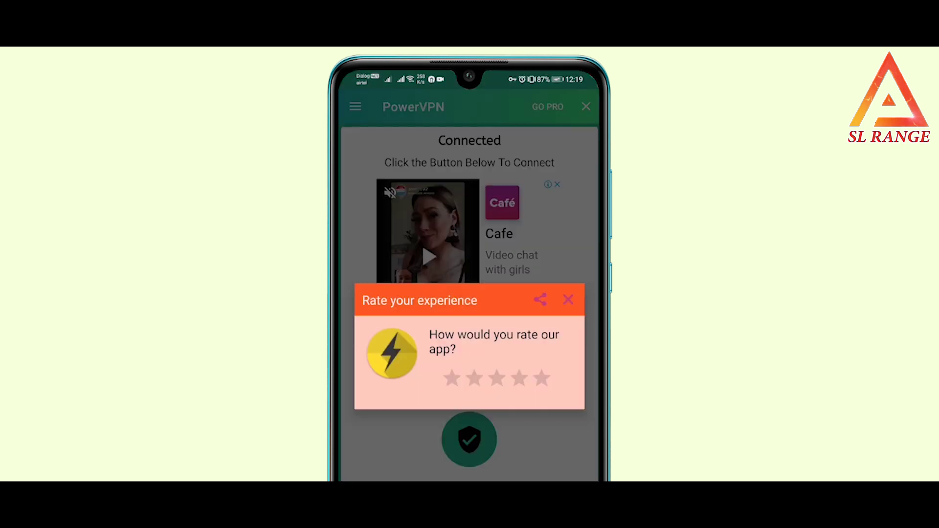
Leave PowerVPN for the home screen, open Facebook Lite and browse the news feed.
key("super")
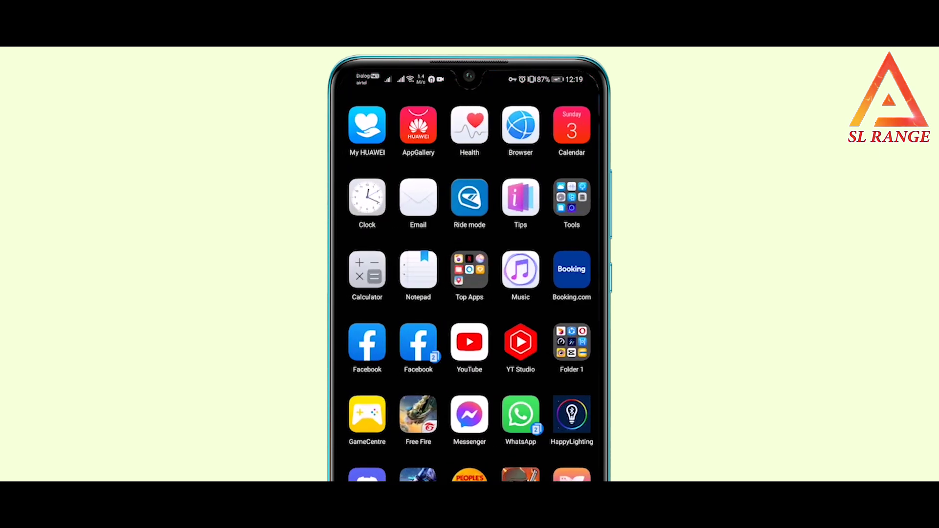
left_click_drag(391, 294, 562, 294)
left_click(418, 475)
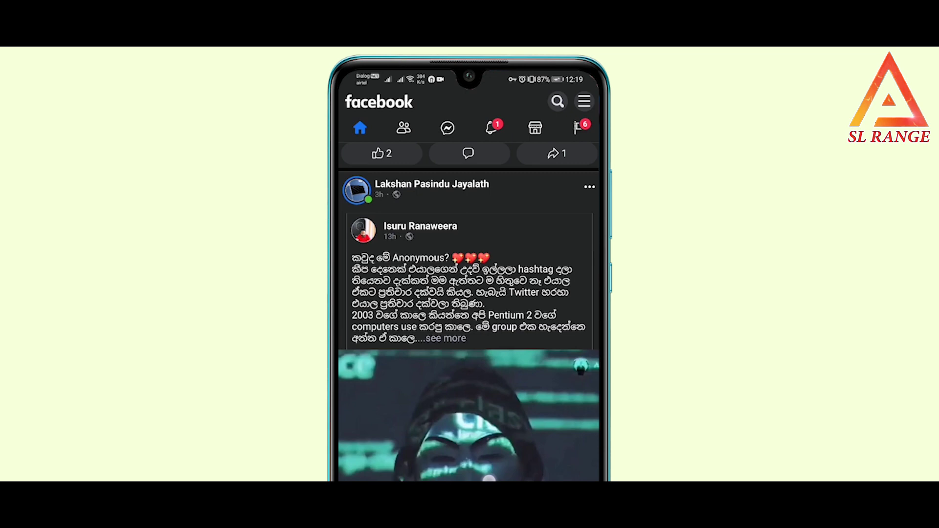
scroll(468, 313, "down", 15)
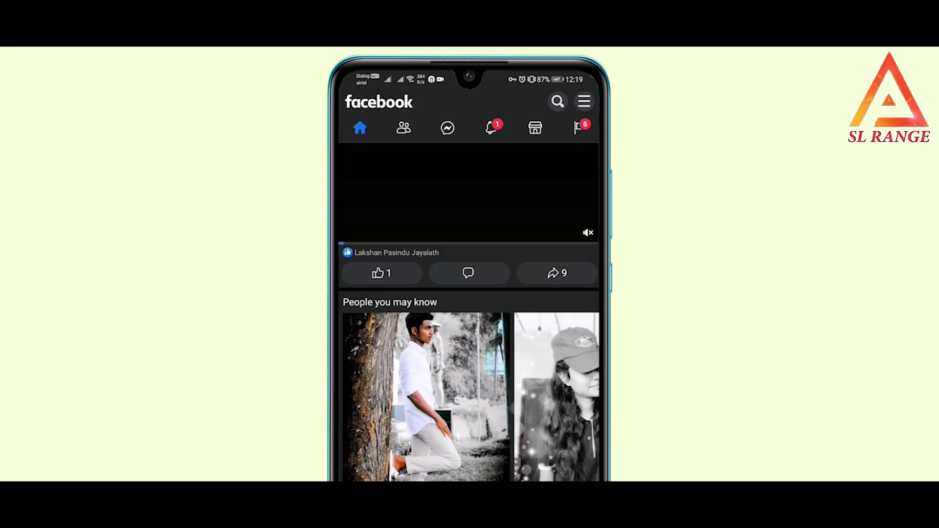
scroll(468, 313, "up", 15)
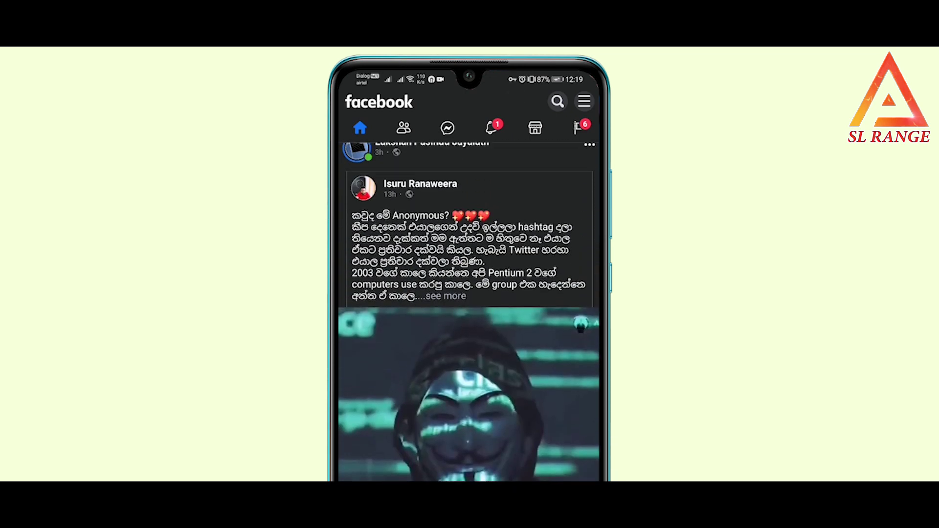
Check the Facebook Lite notifications, return to the news feed to browse more posts, and leave the app for the home screen.
left_click(491, 128)
scroll(468, 313, "down", 5)
left_click(359, 127)
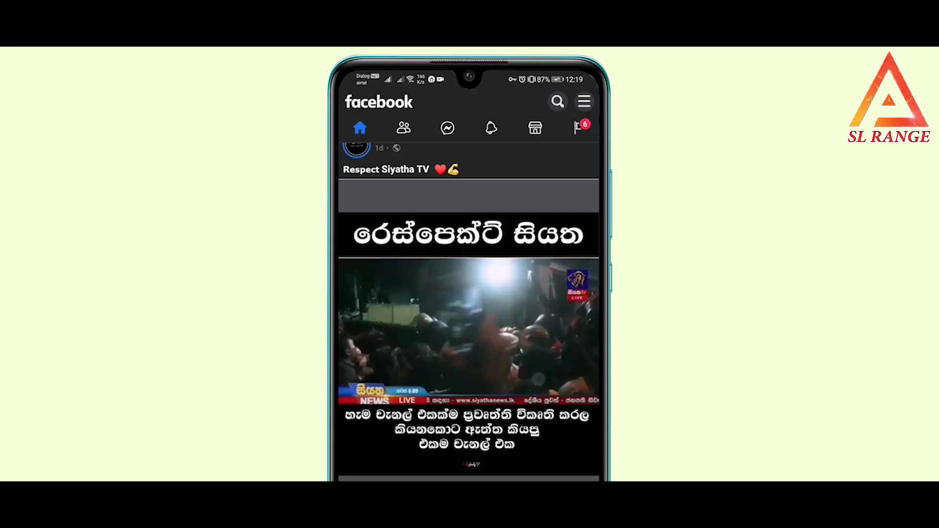
scroll(468, 313, "down", 5)
scroll(468, 313, "up", 1)
key("super")
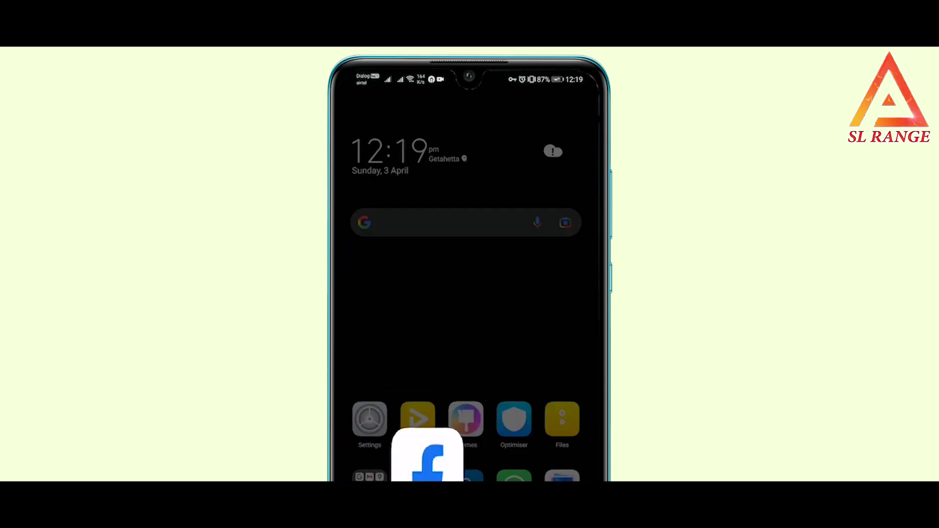
Switch back to PowerVPN, close the Cast To TV ad and open the server location list.
key("alt+Tab")
left_click(352, 303)
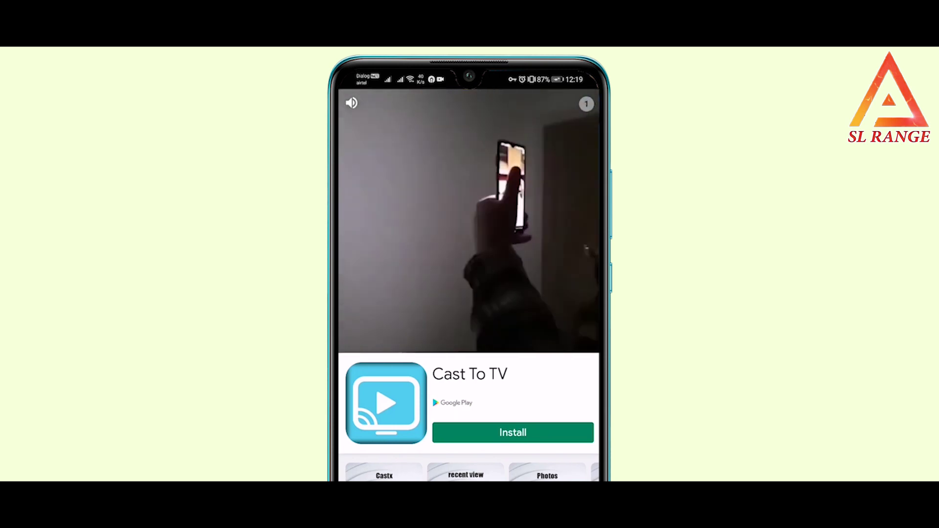
left_click(586, 104)
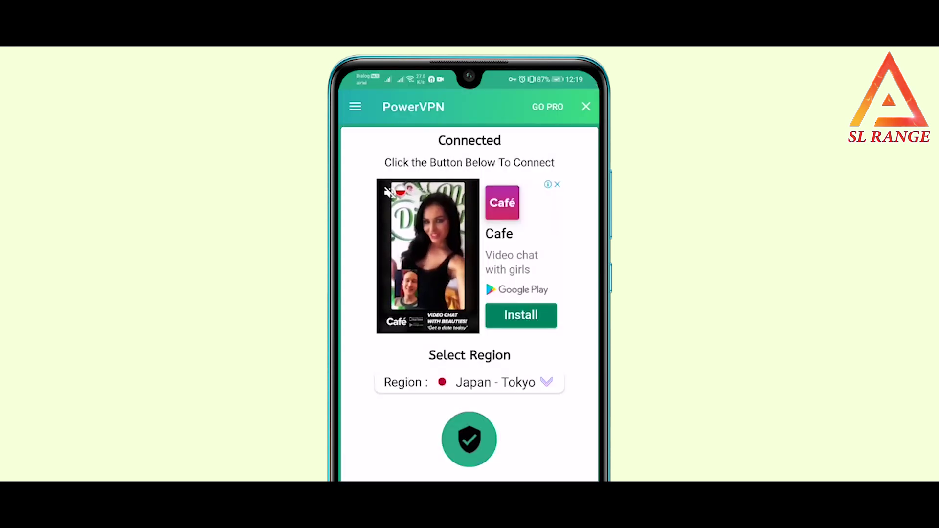
left_click(536, 382)
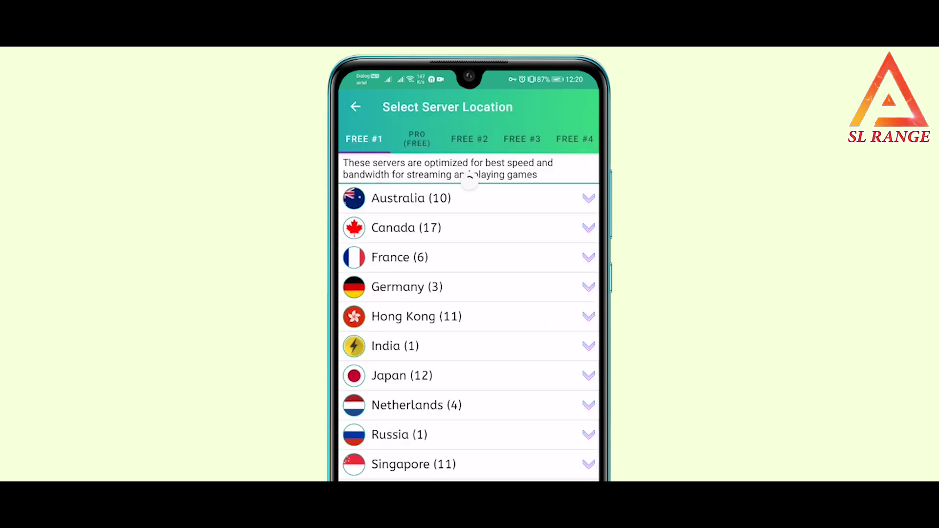
Look through the free servers offered for Australia, Canada and Hong Kong.
left_click(411, 198)
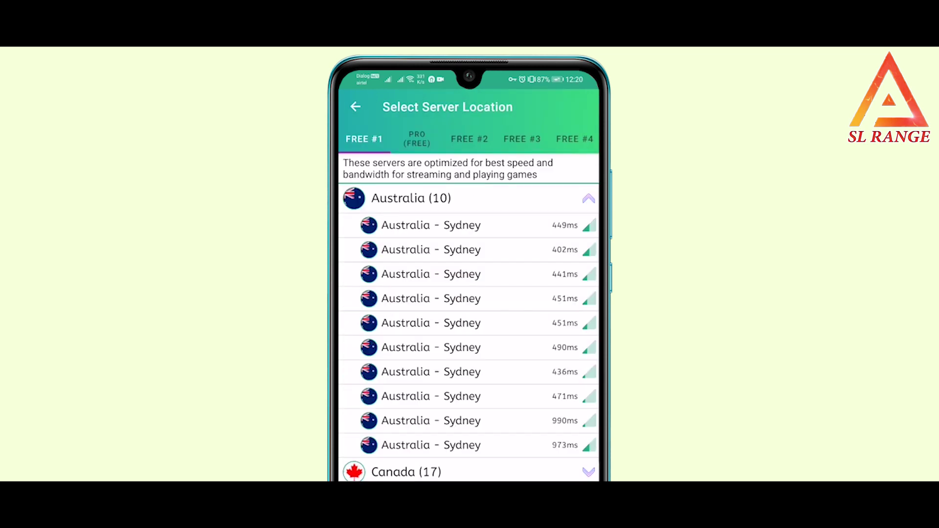
left_click(406, 472)
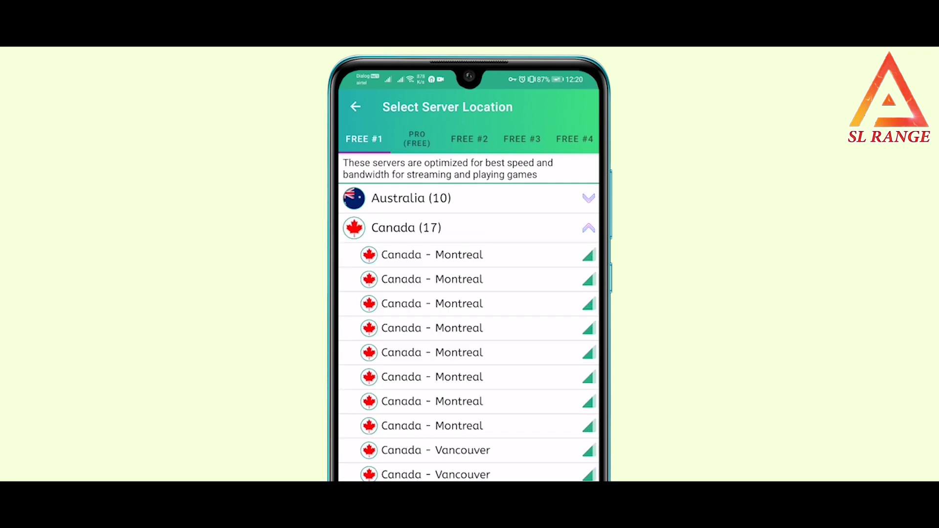
scroll(469, 332, "down", 5)
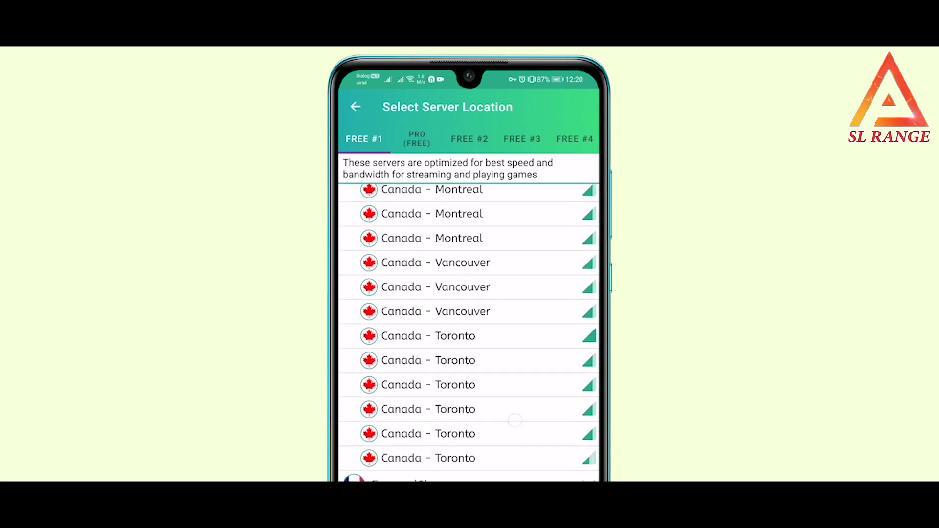
left_click(415, 231)
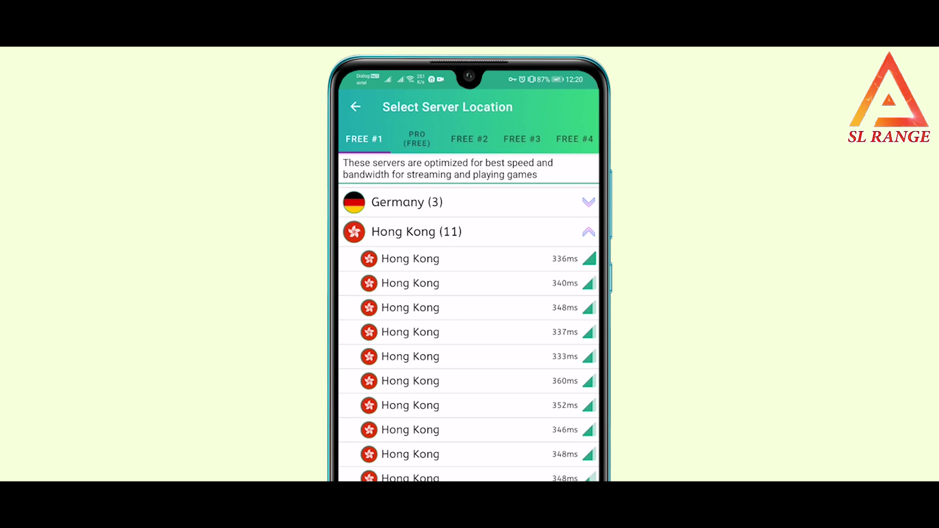
scroll(470, 333, "up", 3)
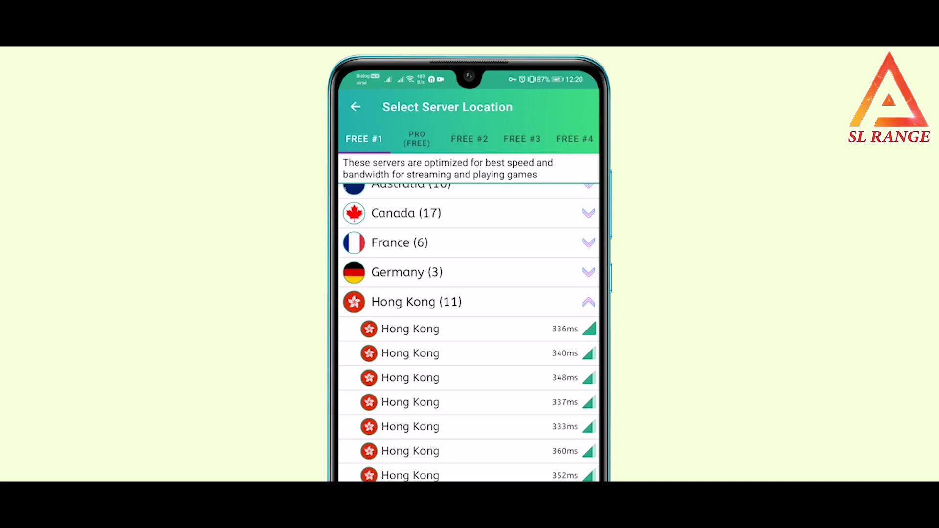
scroll(469, 333, "down", 3)
scroll(470, 333, "up", 2)
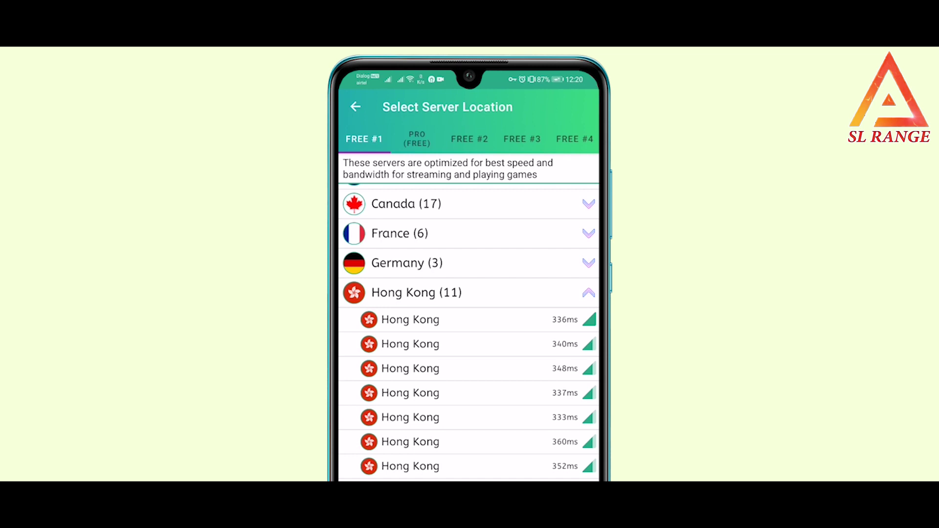
scroll(469, 333, "up", 1)
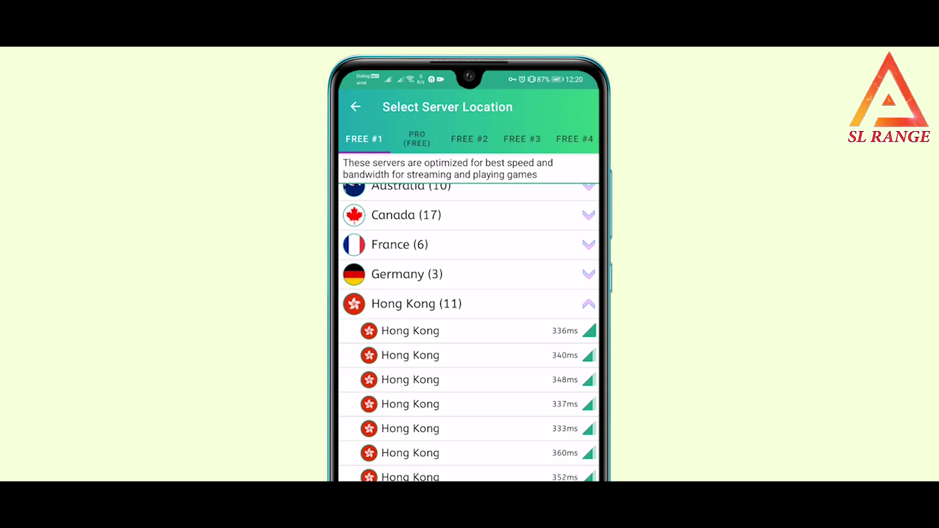
Expand the India, Japan, Netherlands and Singapore groups in turn to view their free servers.
scroll(469, 332, "down", 5)
left_click(396, 352)
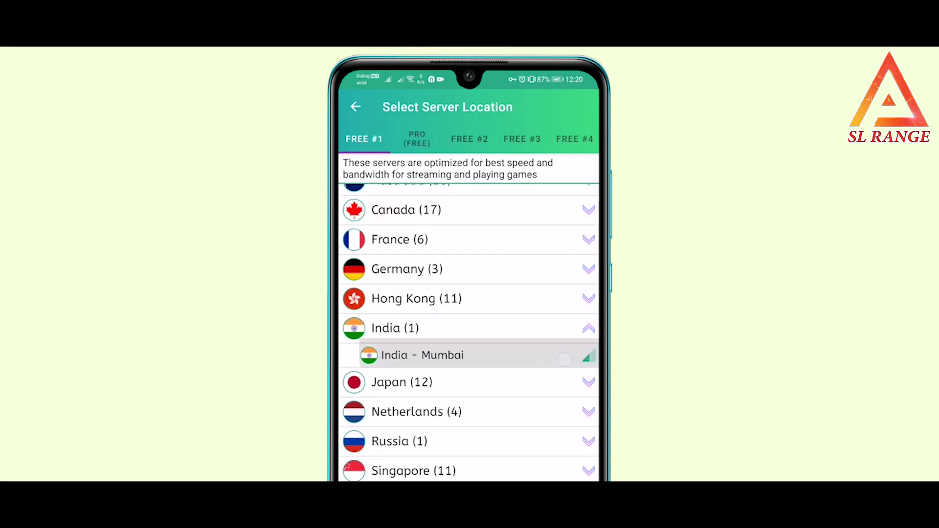
left_click(402, 382)
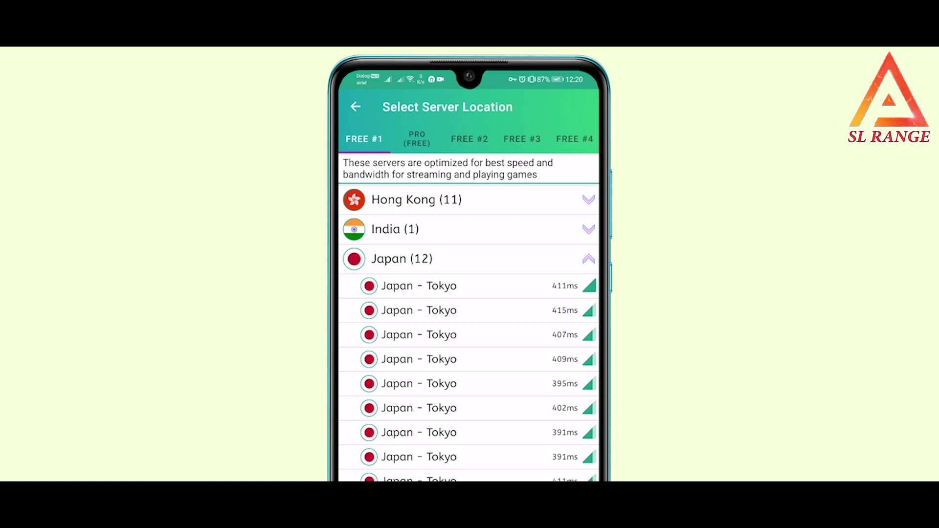
scroll(469, 333, "down", 5)
left_click(417, 412)
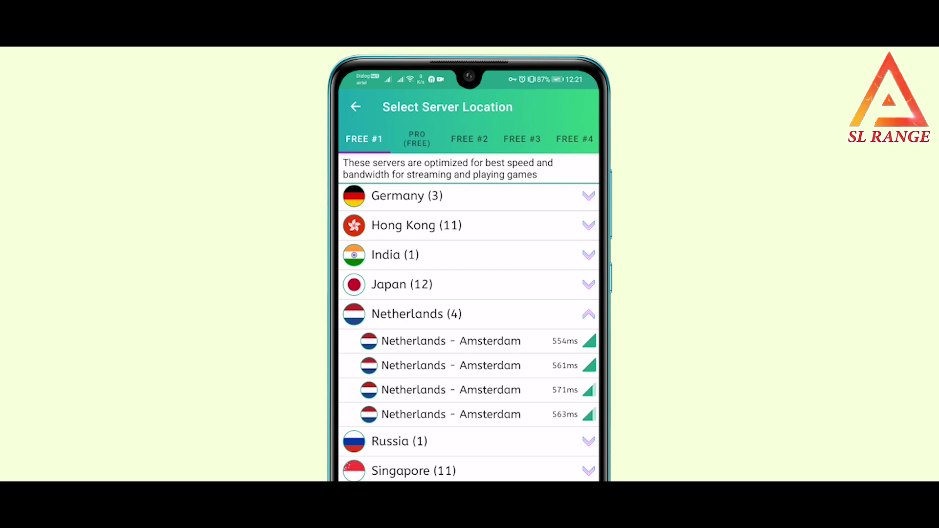
left_click(551, 471)
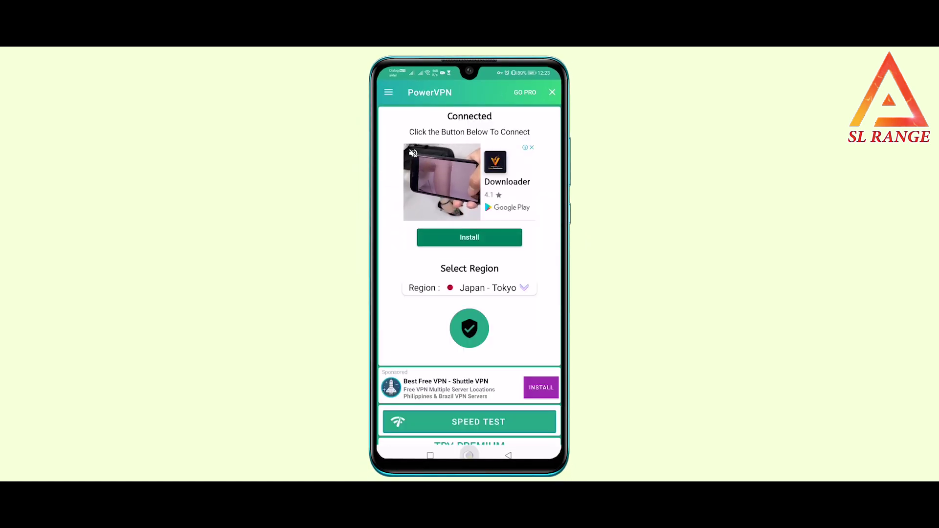
Leave PowerVPN, clear the recent apps and return to the main home screen page.
left_click(469, 455)
left_click(429, 456)
left_click(470, 421)
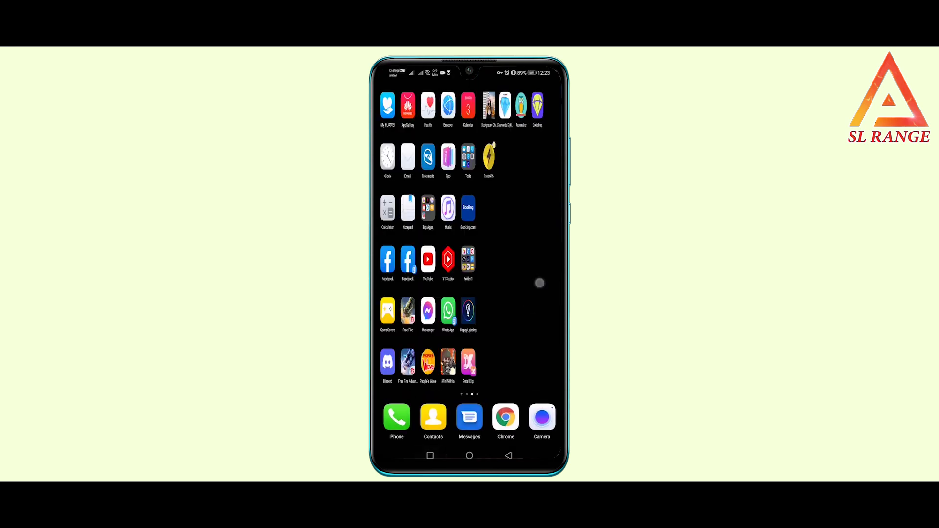
left_click(469, 455)
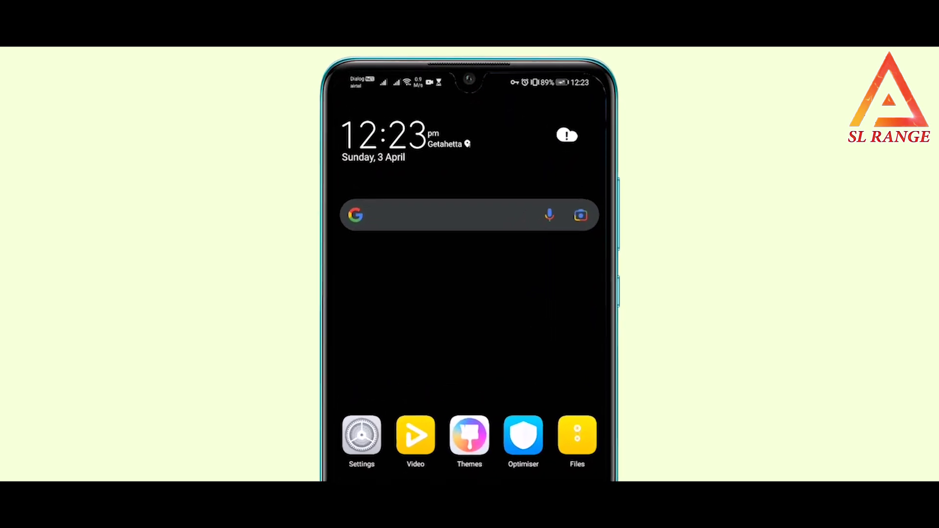
Open the phone's notification shade and expand the PowerVPN notification to show its connection options.
left_click_drag(524, 86, 509, 95)
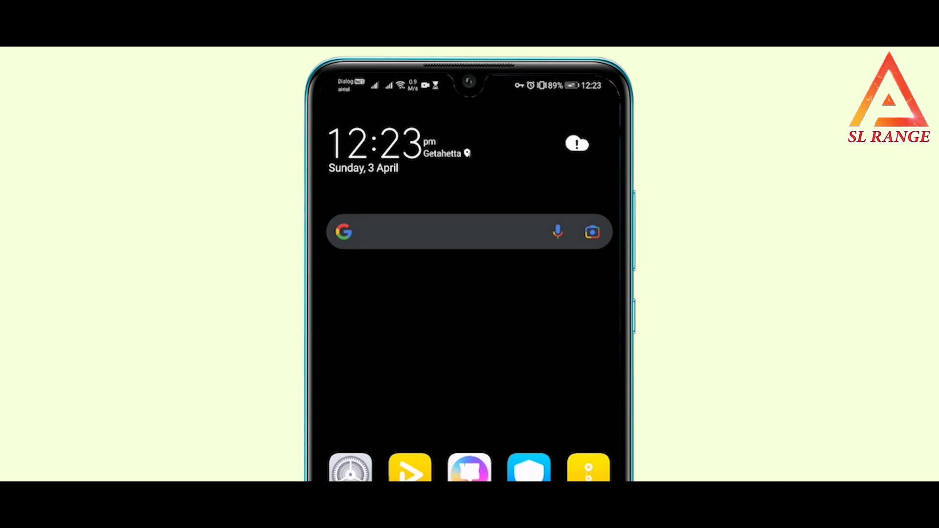
left_click(539, 89)
left_click_drag(515, 135, 515, 294)
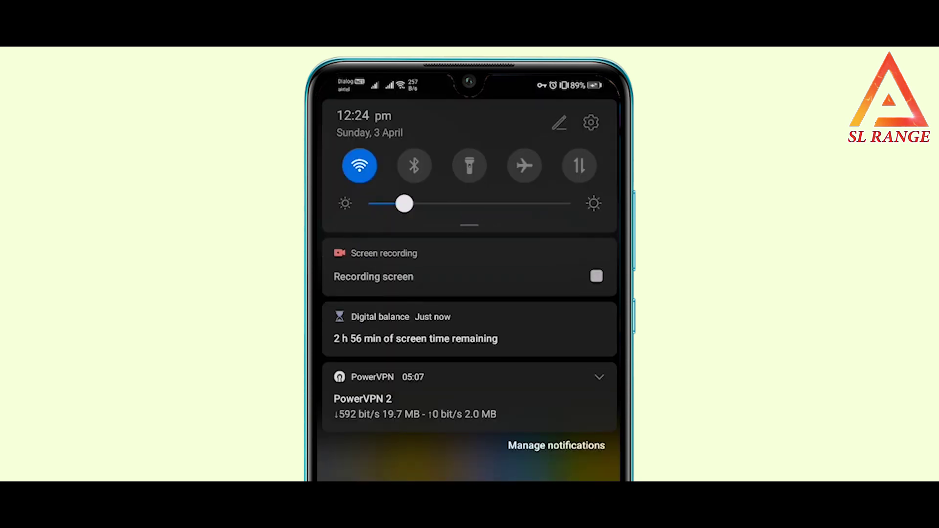
left_click(599, 377)
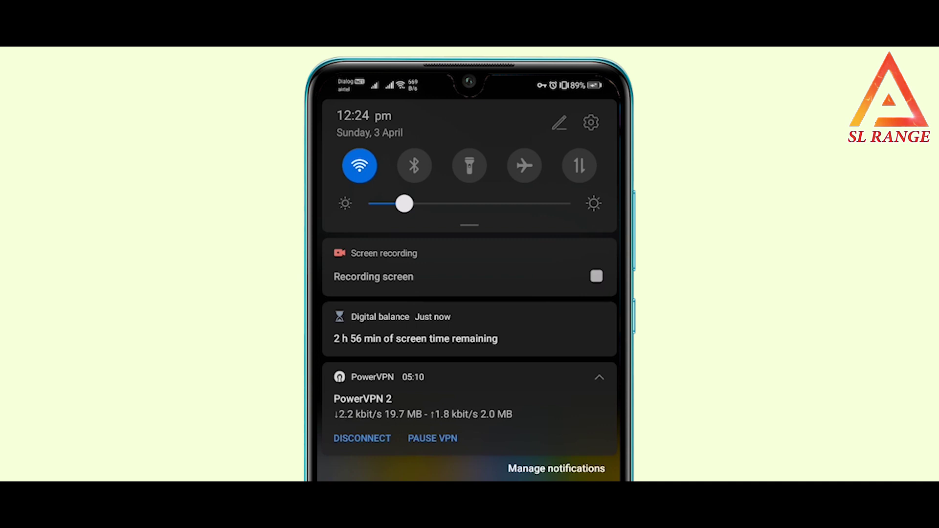
left_click(599, 377)
left_click(599, 377)
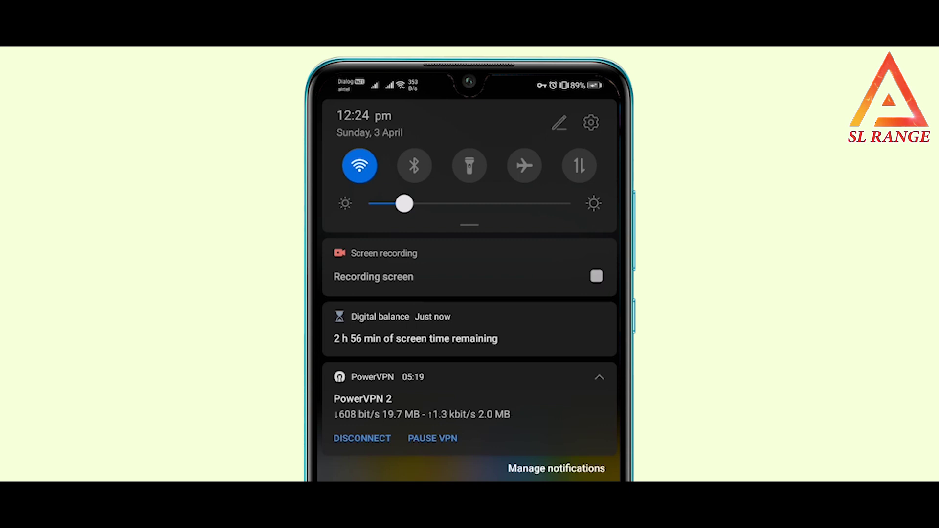
Disconnect the VPN from its notification, confirm the disconnection and go back to the main home screen page.
left_click(362, 438)
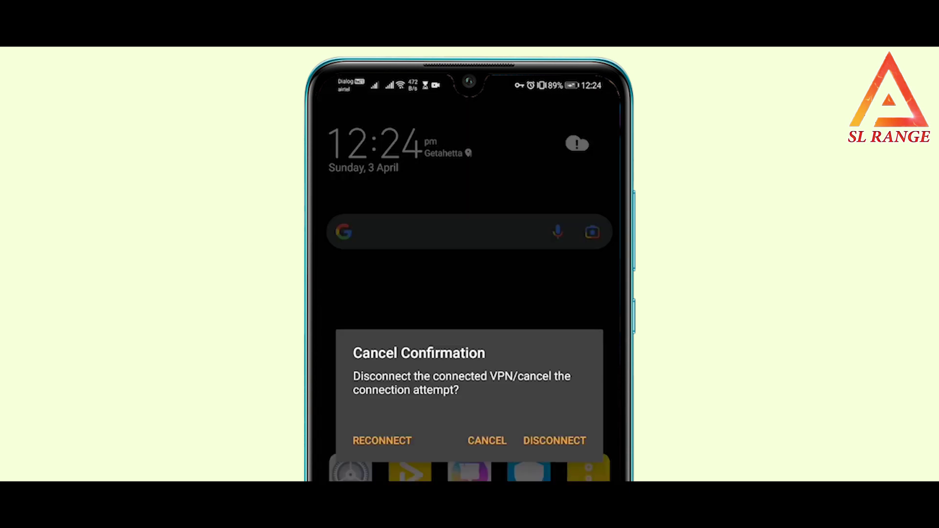
left_click(549, 443)
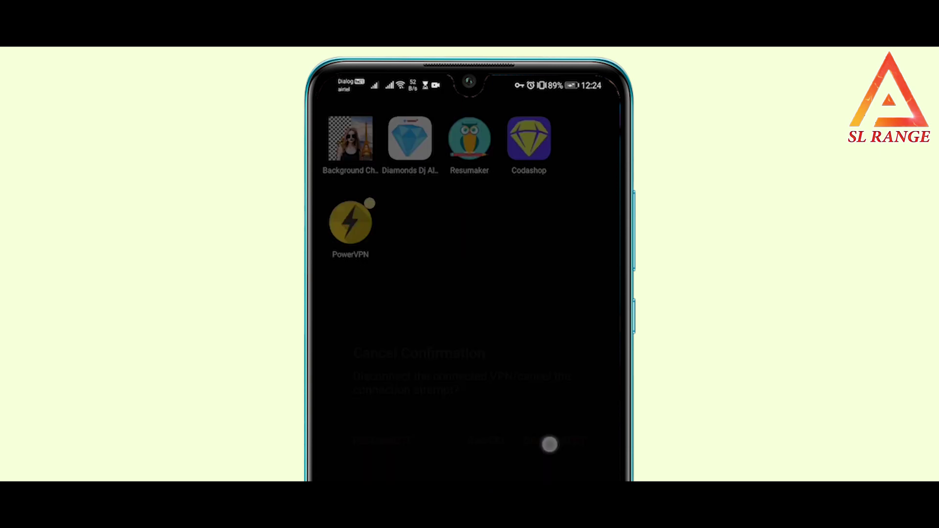
left_click_drag(391, 318, 577, 318)
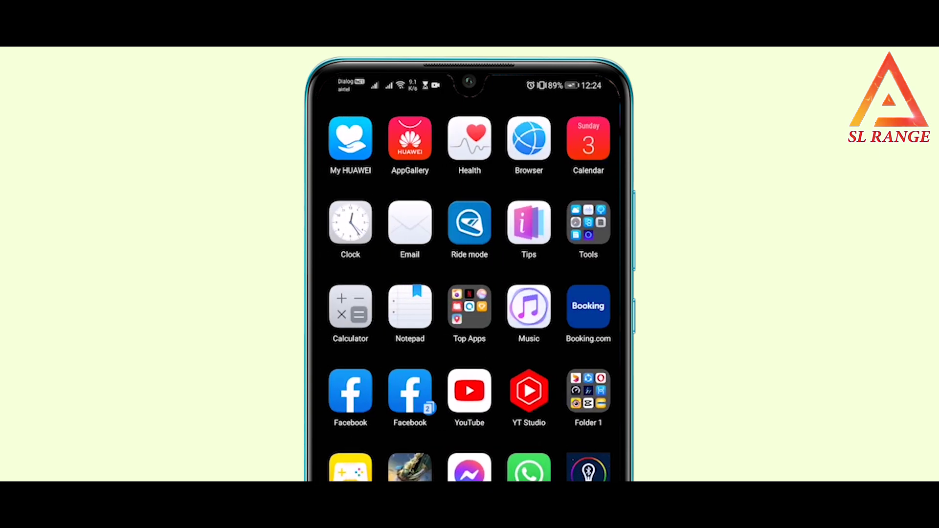
left_click_drag(465, 335, 601, 336)
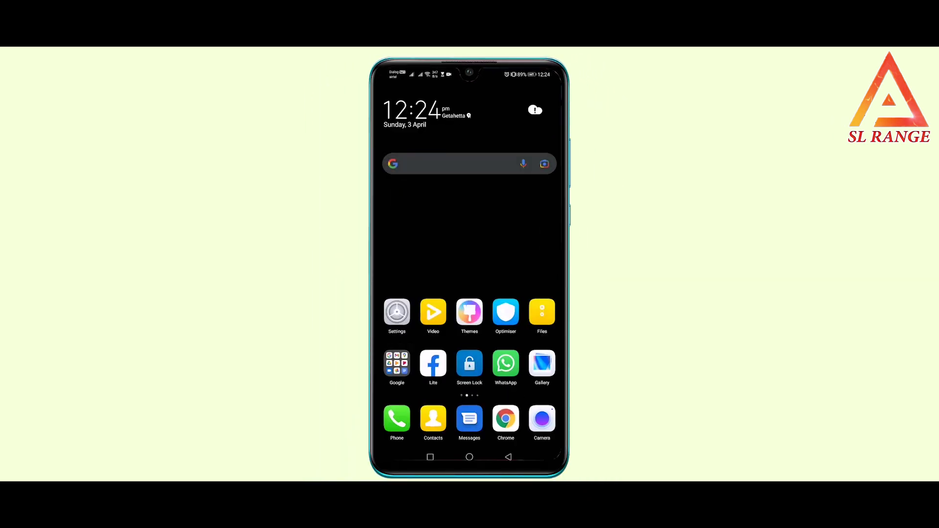
left_click(525, 261)
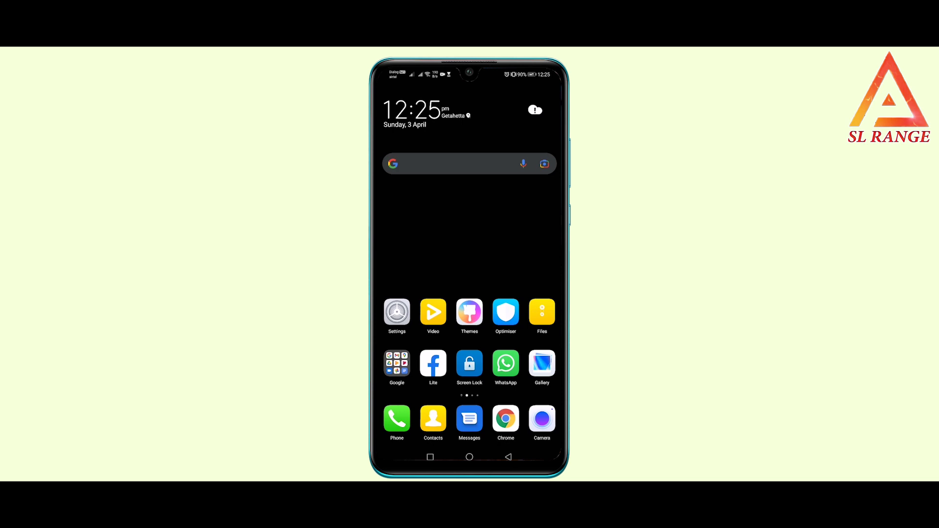
left_click(501, 228)
left_click(503, 215)
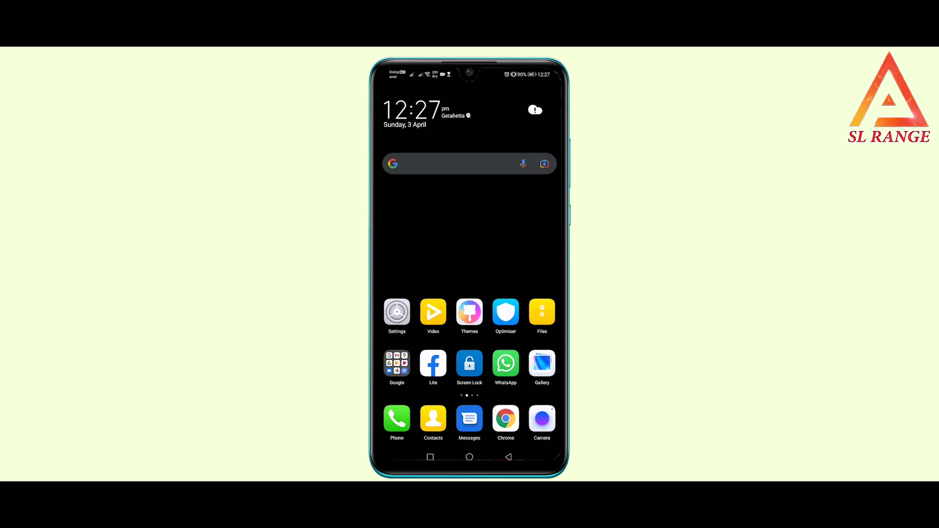